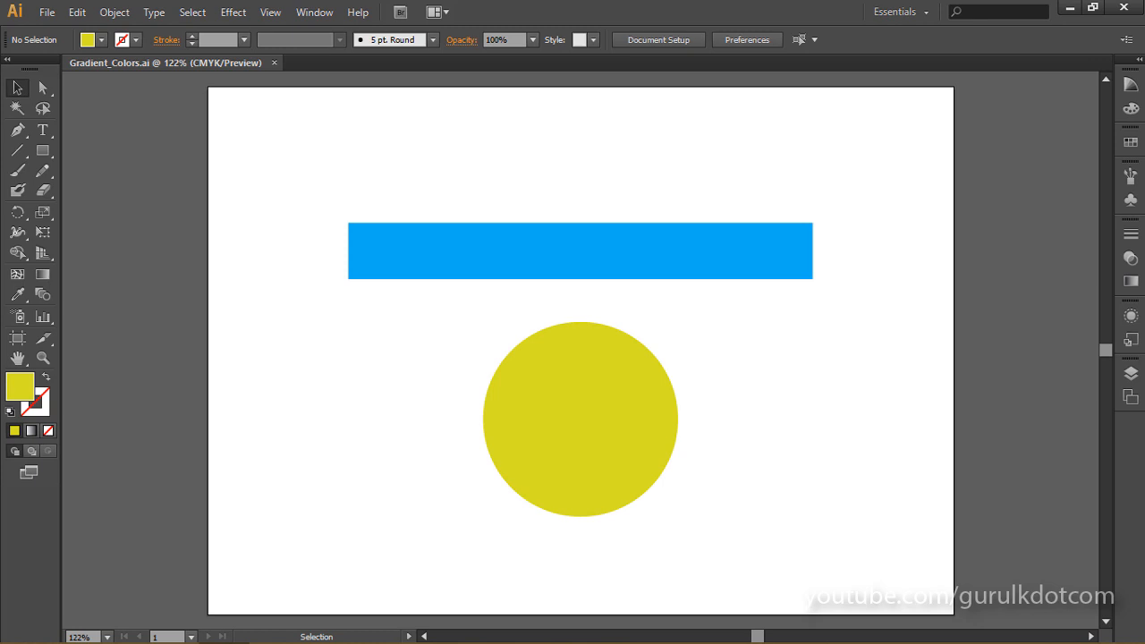
- Extend the blue rectangle's upper edge upward and move the yellow circle about 0.14 cm to the left
{"action": "left_click", "coordinate": [584, 225]}
{"action": "left_click_drag", "start_coordinate": [588, 229], "coordinate": [583, 209]}
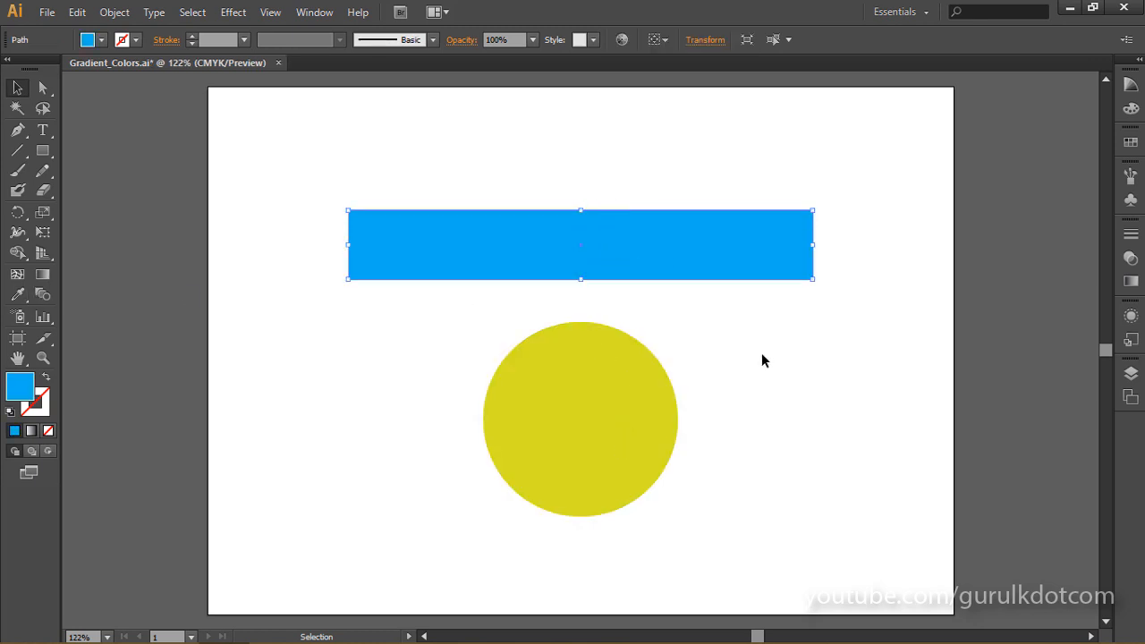
{"action": "left_click_drag", "start_coordinate": [616, 429], "coordinate": [612, 428]}
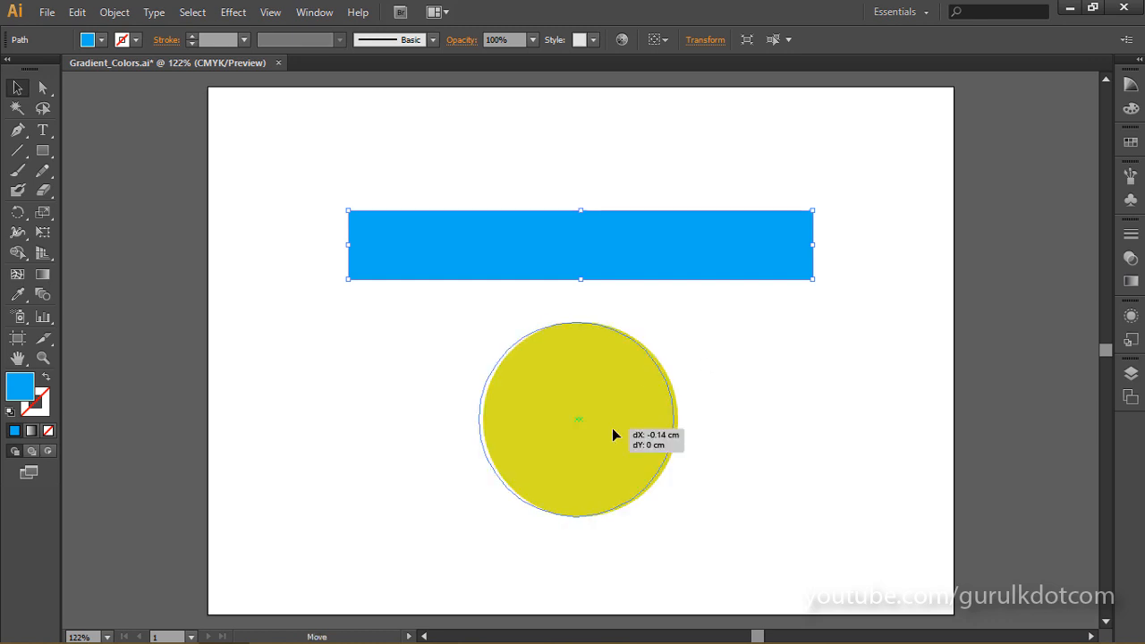
{"action": "left_click", "coordinate": [714, 432]}
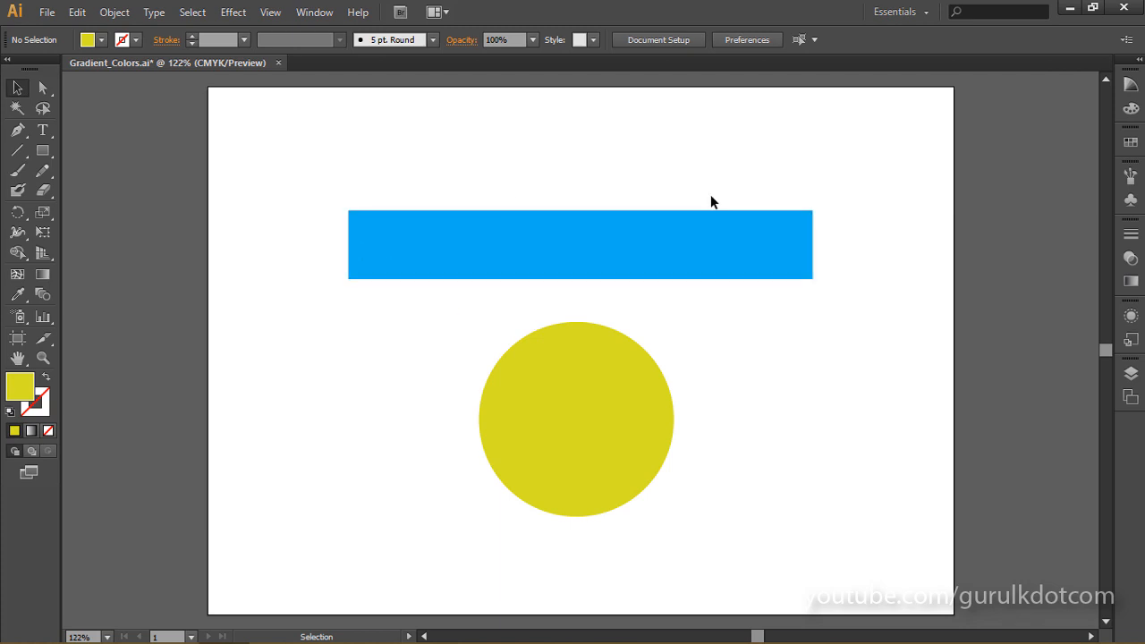
{"action": "left_click", "coordinate": [579, 411]}
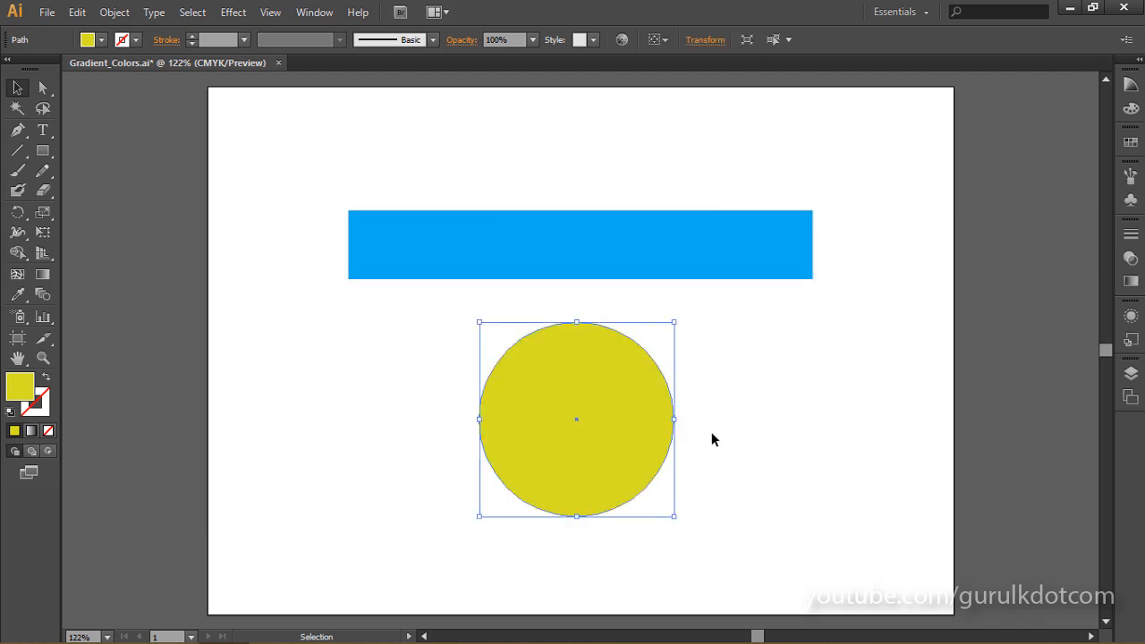
{"action": "left_click", "coordinate": [368, 383]}
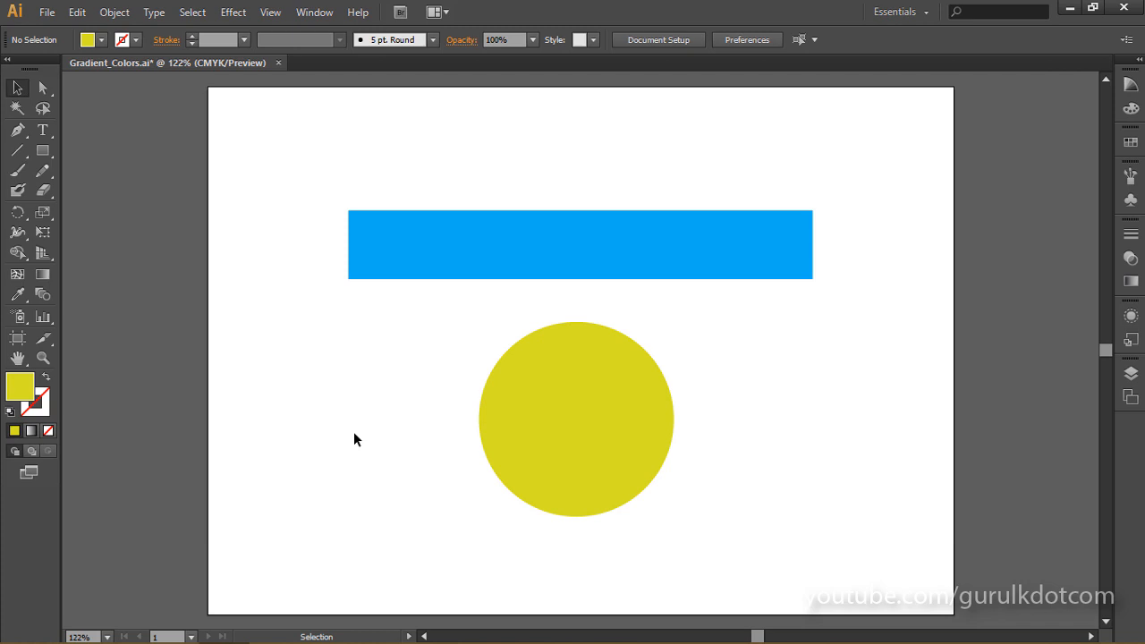
- Restore the default fill and stroke, and fill the blue rectangle with the white-to-black gradient, keeping its type Linear
{"action": "key", "text": "d"}
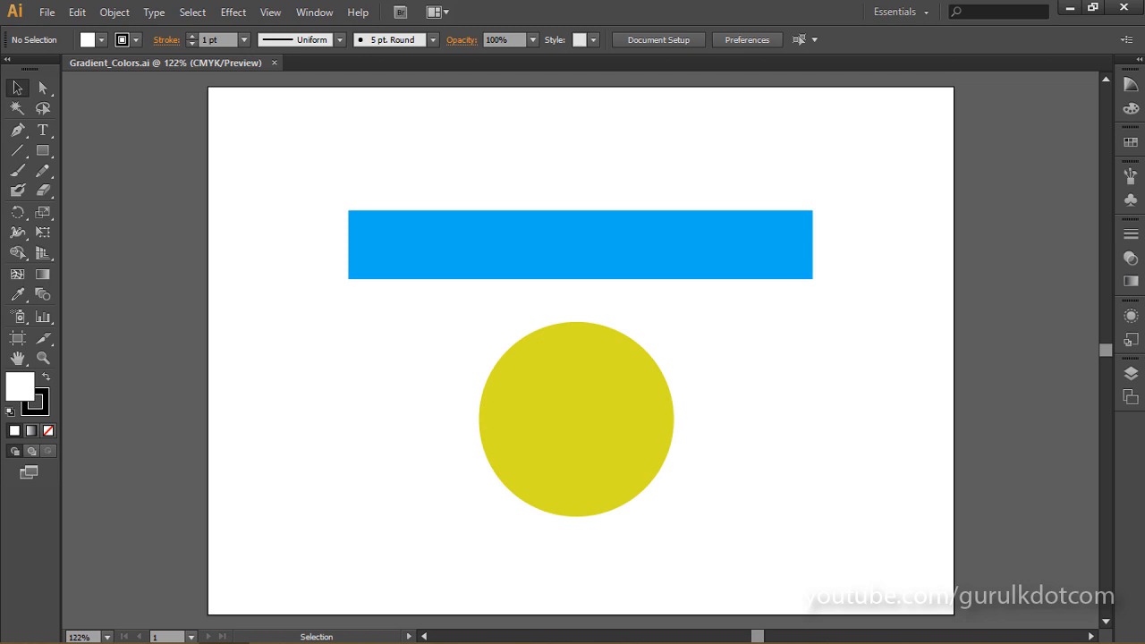
{"action": "left_click", "coordinate": [446, 260]}
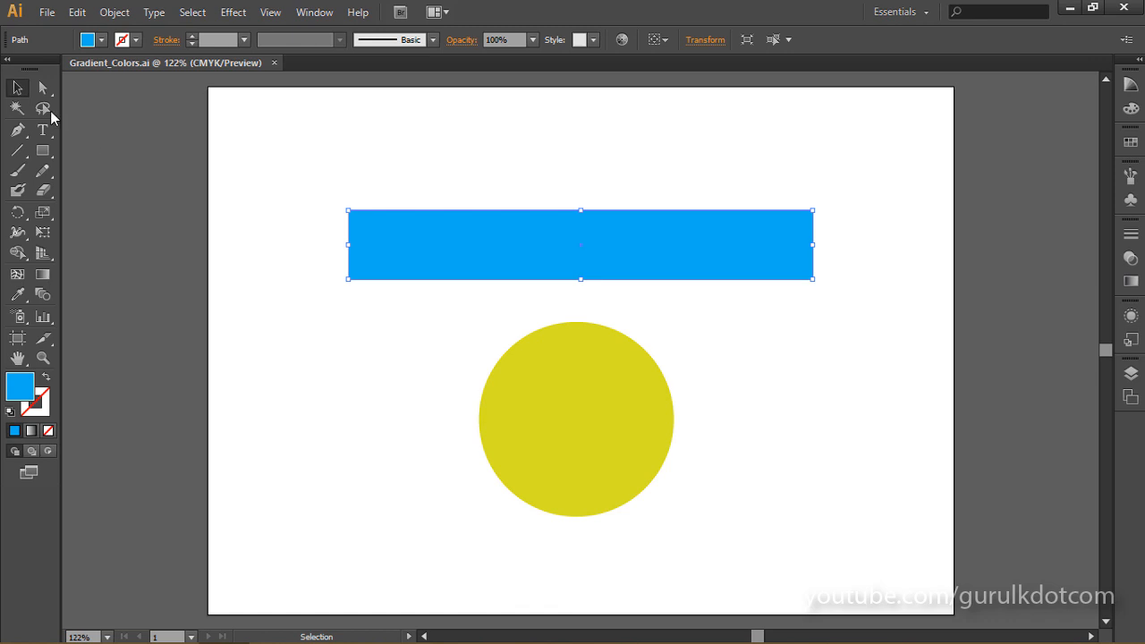
{"action": "left_click", "coordinate": [31, 433]}
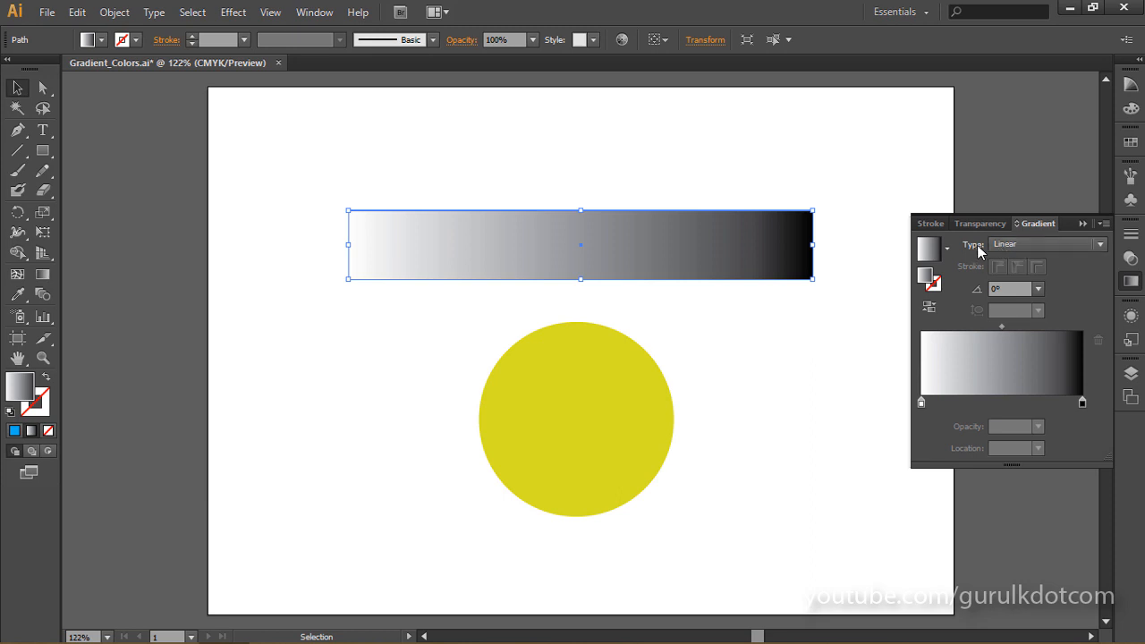
{"action": "left_click", "coordinate": [1050, 243]}
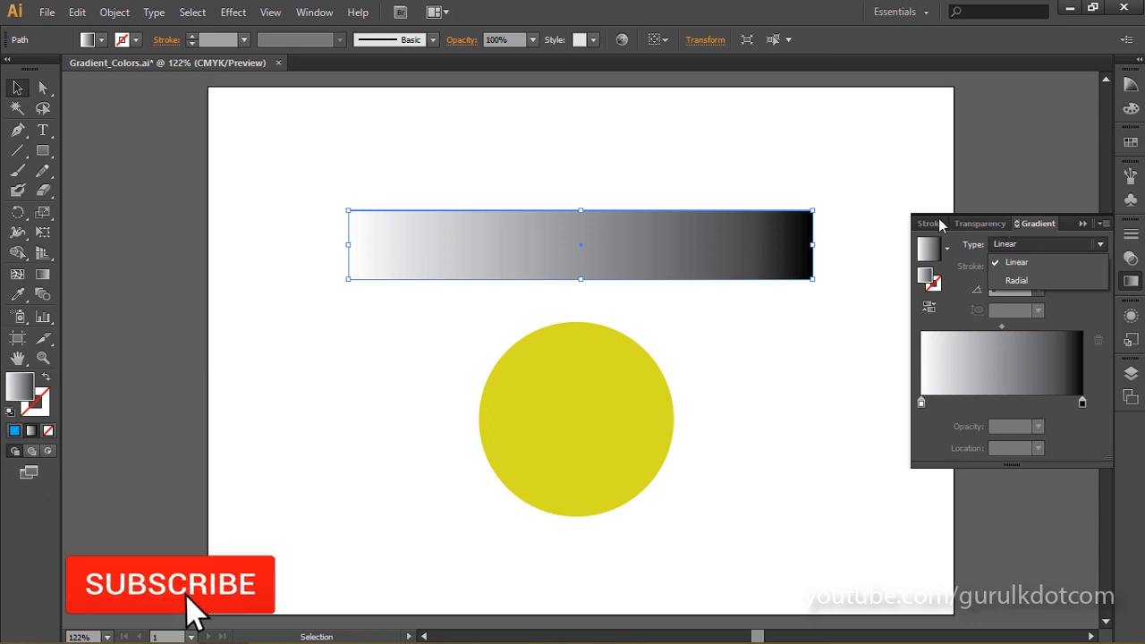
{"action": "left_click", "coordinate": [1025, 245]}
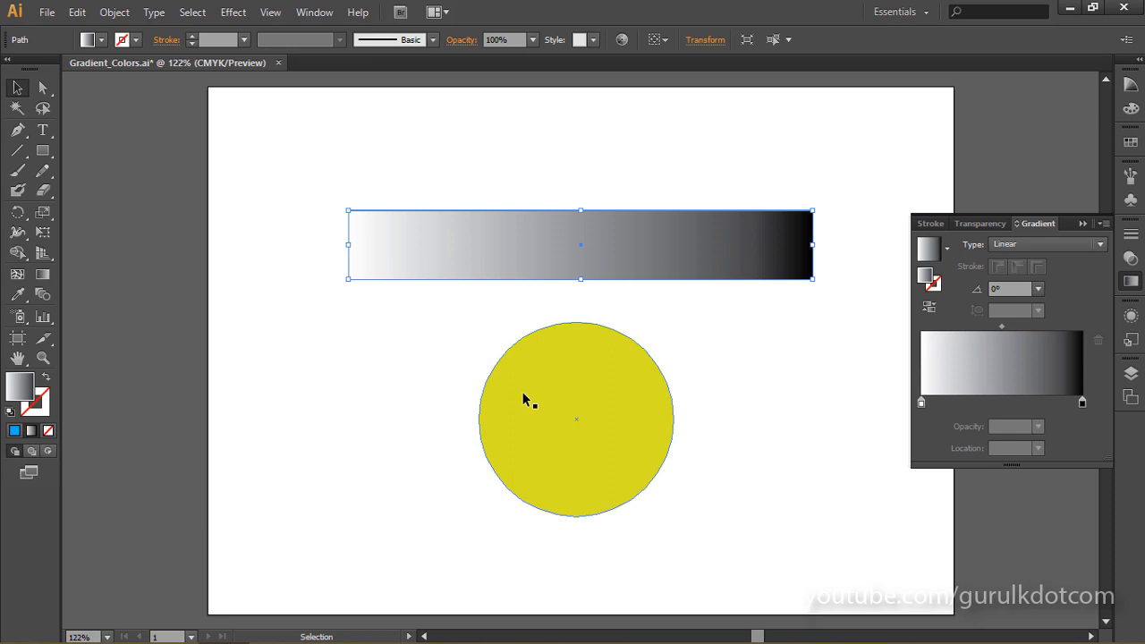
- Fill the yellow circle with the white-to-black gradient and change its gradient type to Radial
{"action": "left_click", "coordinate": [608, 403]}
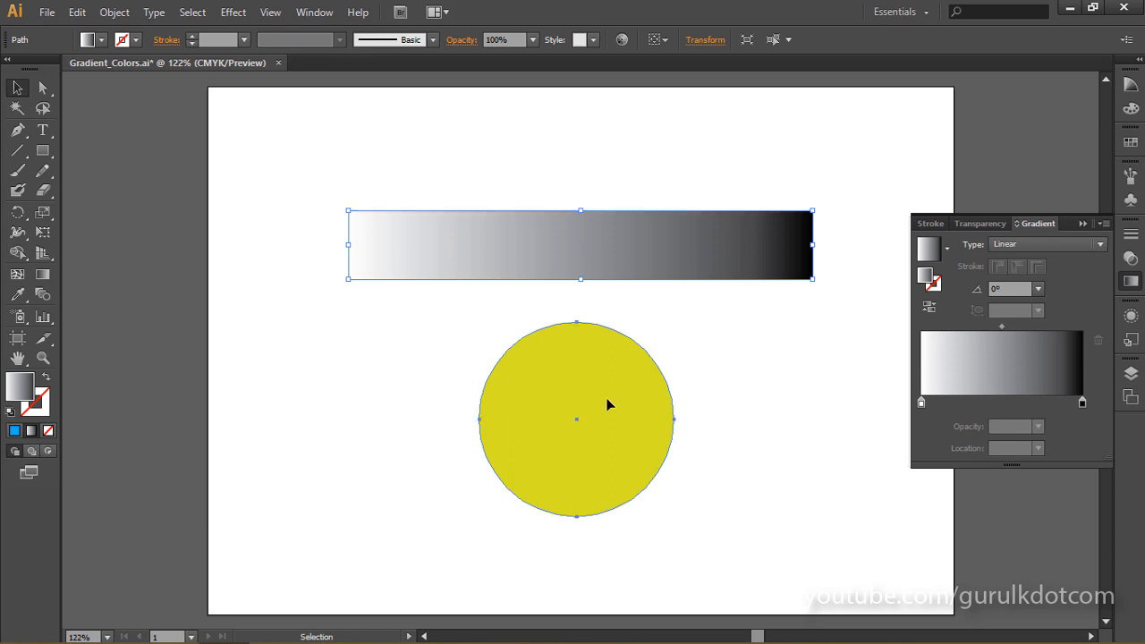
{"action": "left_click", "coordinate": [32, 432]}
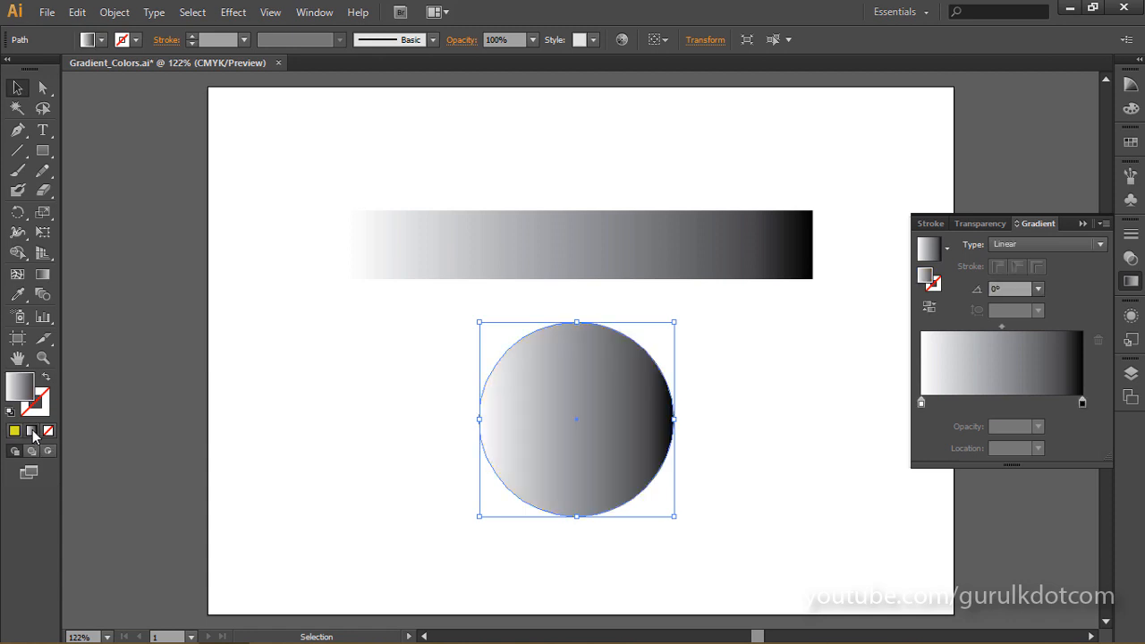
{"action": "left_click", "coordinate": [1031, 245]}
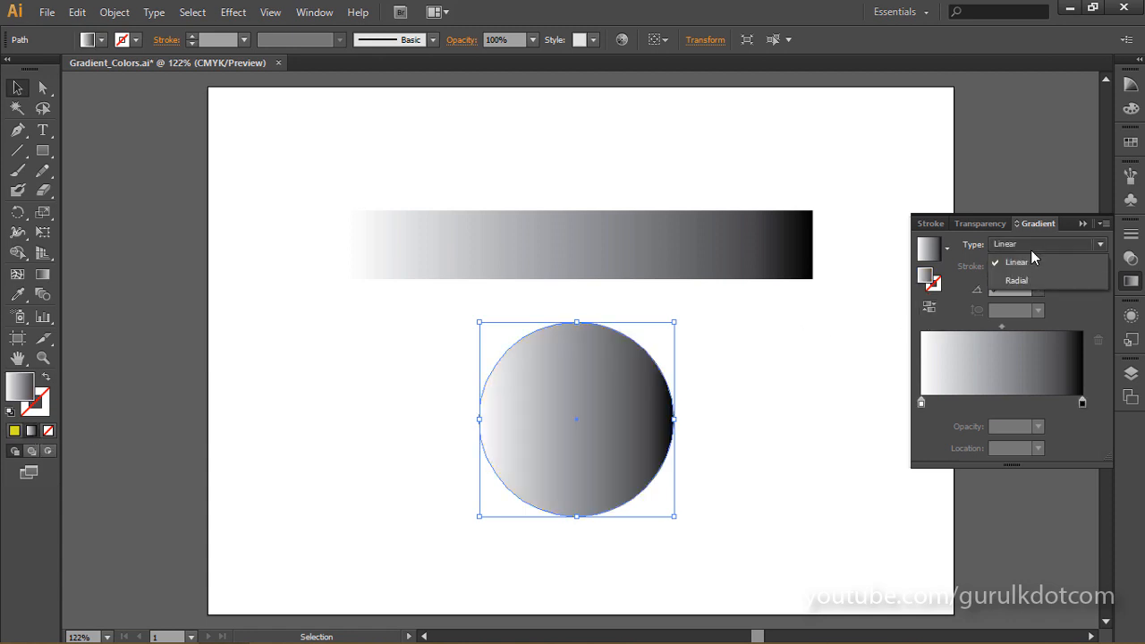
{"action": "left_click", "coordinate": [1020, 281]}
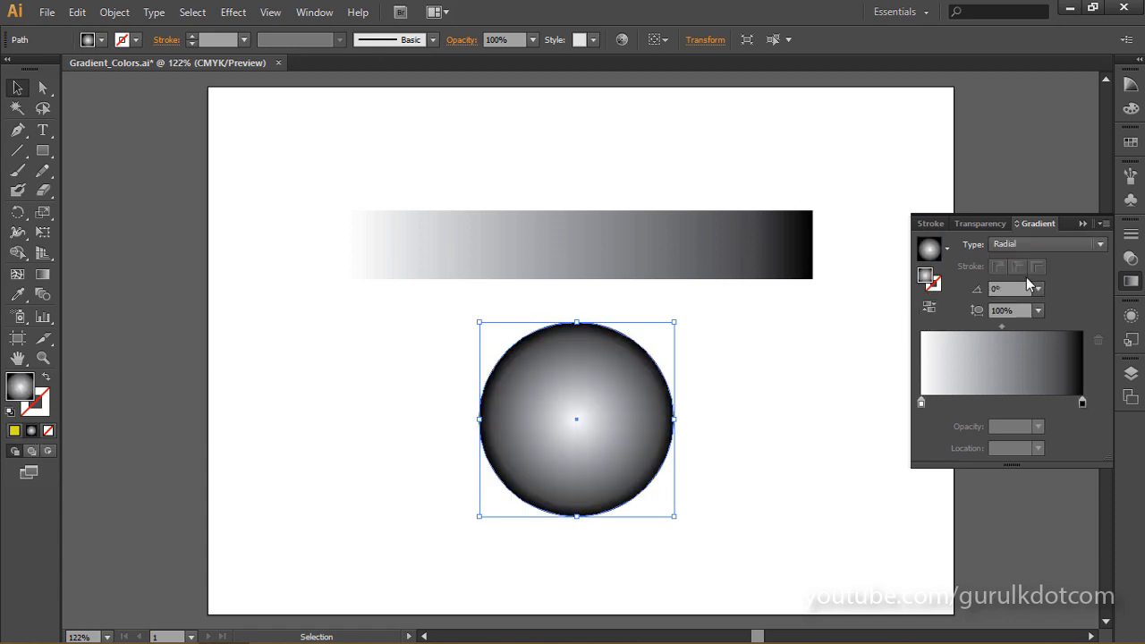
{"action": "left_click", "coordinate": [850, 436]}
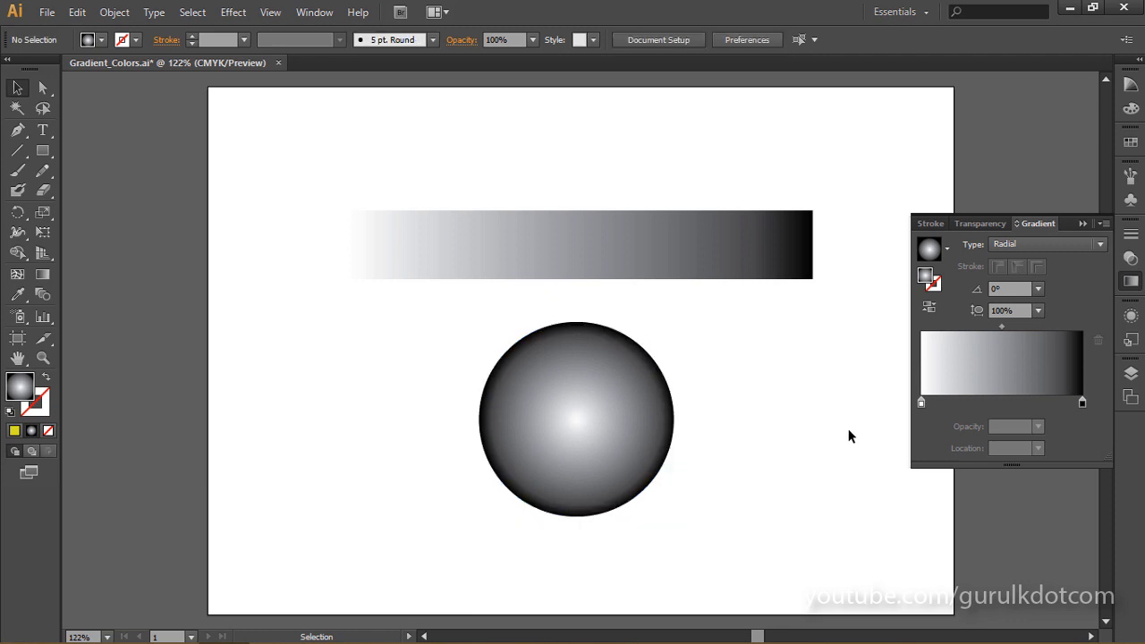
- Compare the gradient settings of the rectangle with those of the circle
{"action": "left_click", "coordinate": [567, 260]}
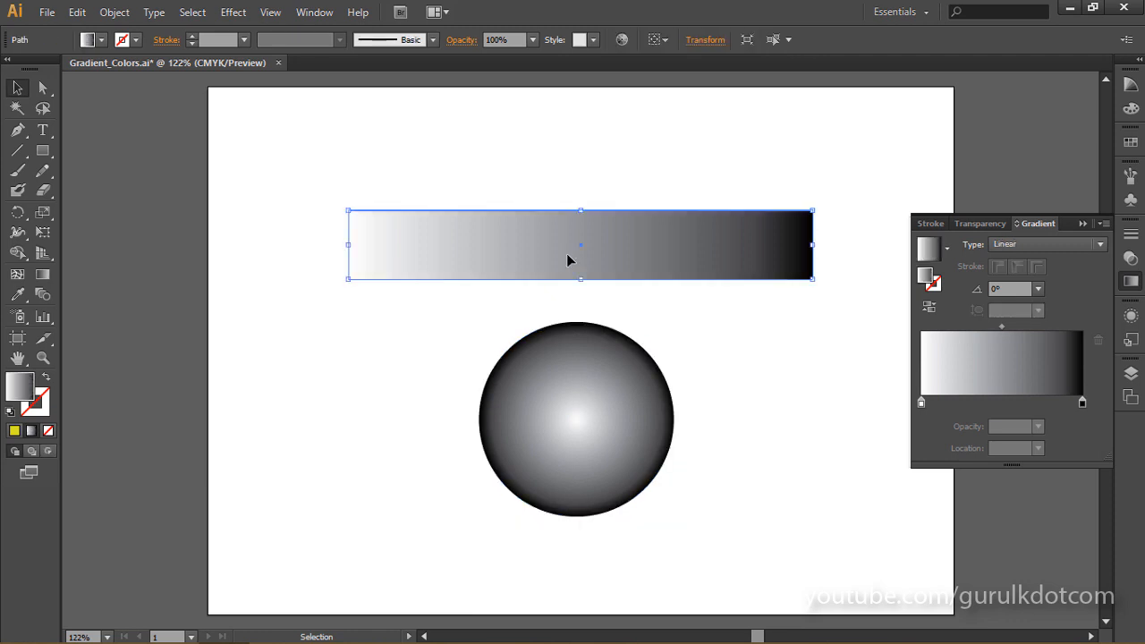
{"action": "left_click", "coordinate": [581, 404]}
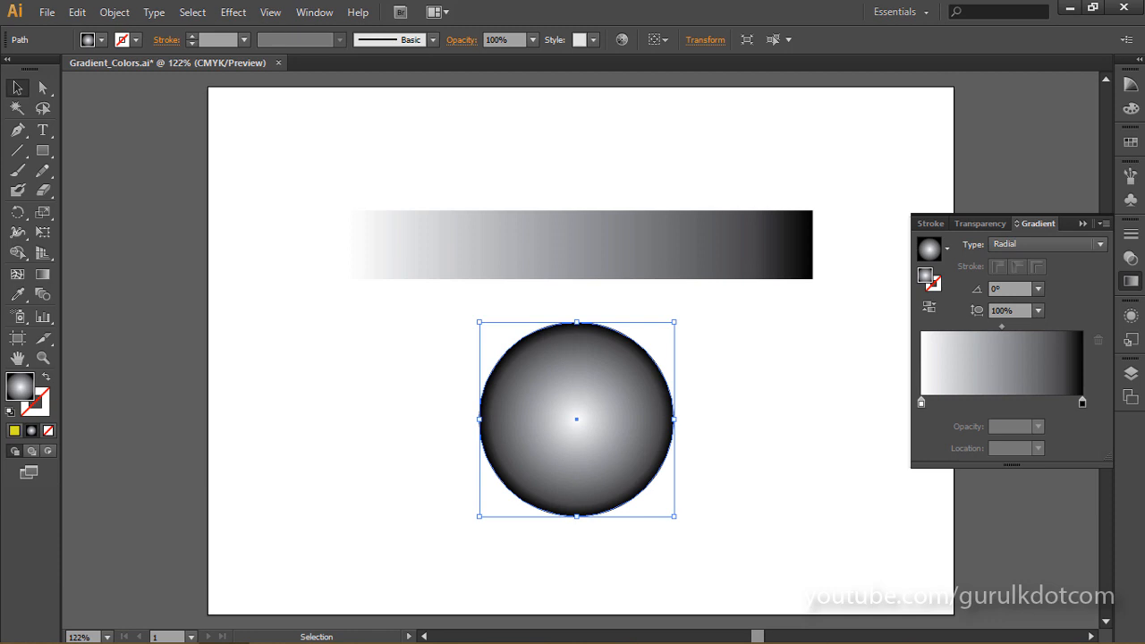
{"action": "left_click", "coordinate": [506, 264]}
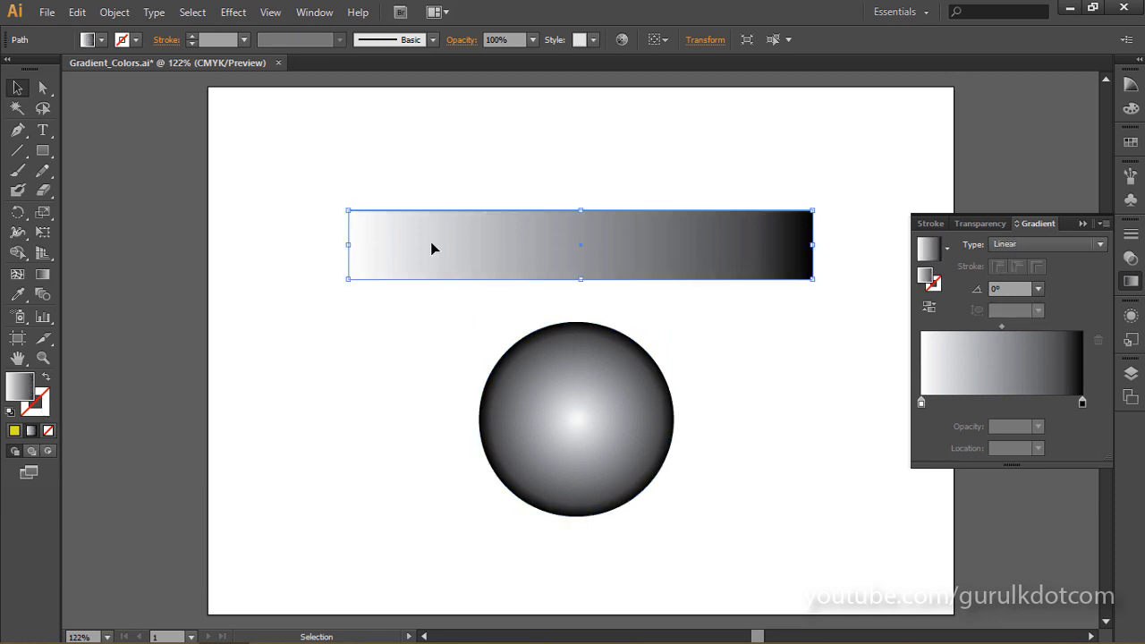
{"action": "left_click", "coordinate": [591, 400]}
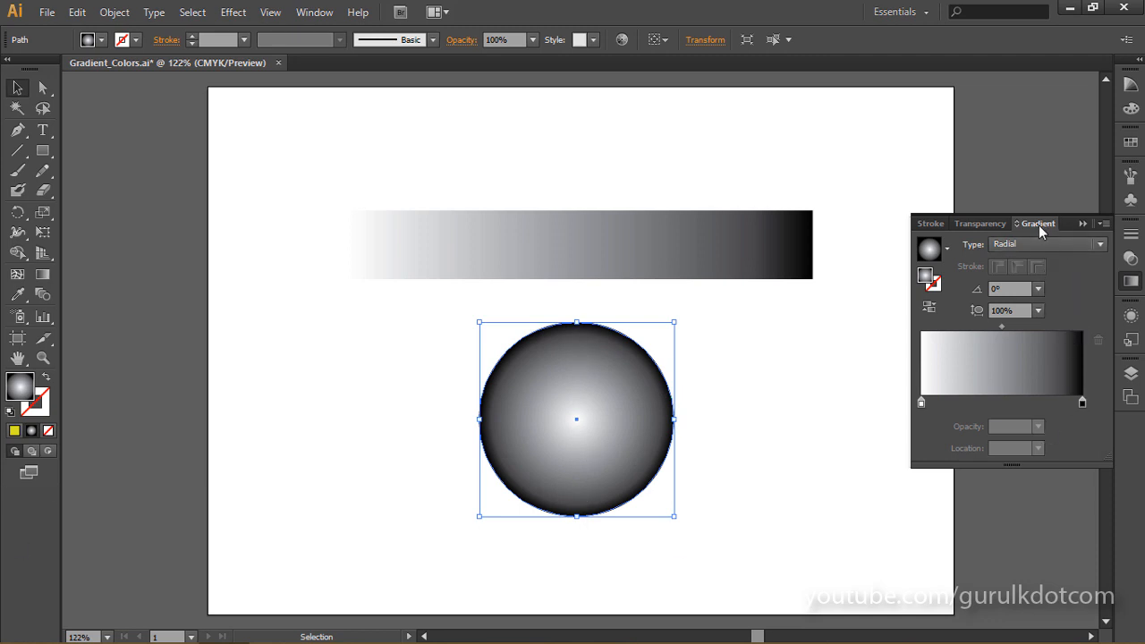
- Detach the gradient settings so they float beside the artwork, and set the rectangle's linear gradient angle to 45°
{"action": "left_click_drag", "start_coordinate": [1038, 226], "coordinate": [109, 329]}
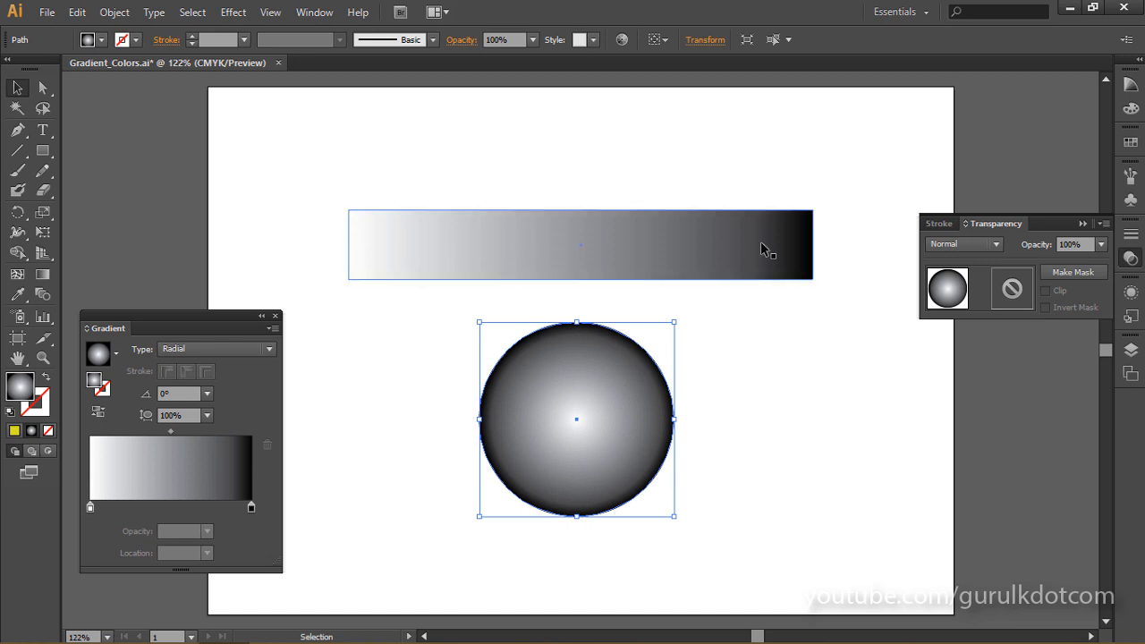
{"action": "left_click", "coordinate": [511, 244]}
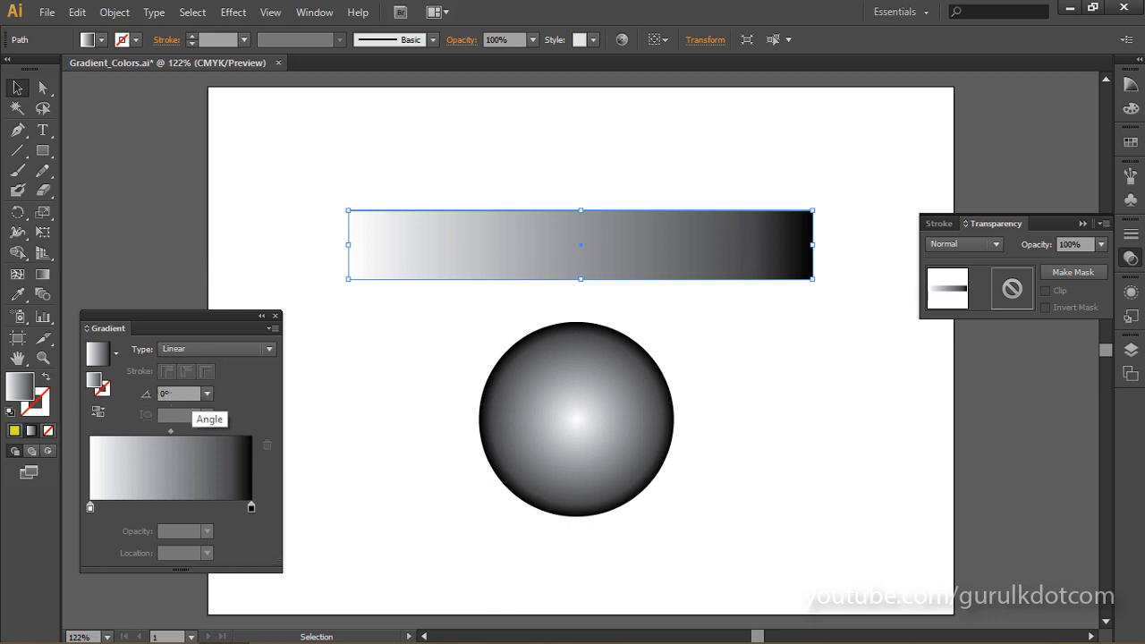
{"action": "left_click", "coordinate": [207, 394]}
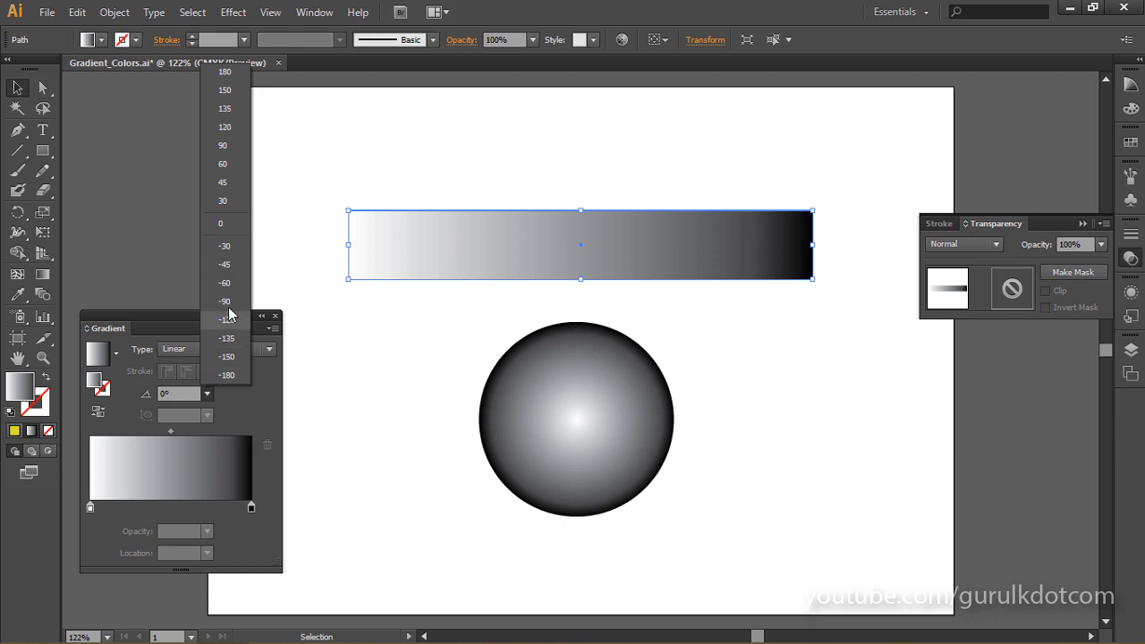
{"action": "left_click", "coordinate": [228, 182]}
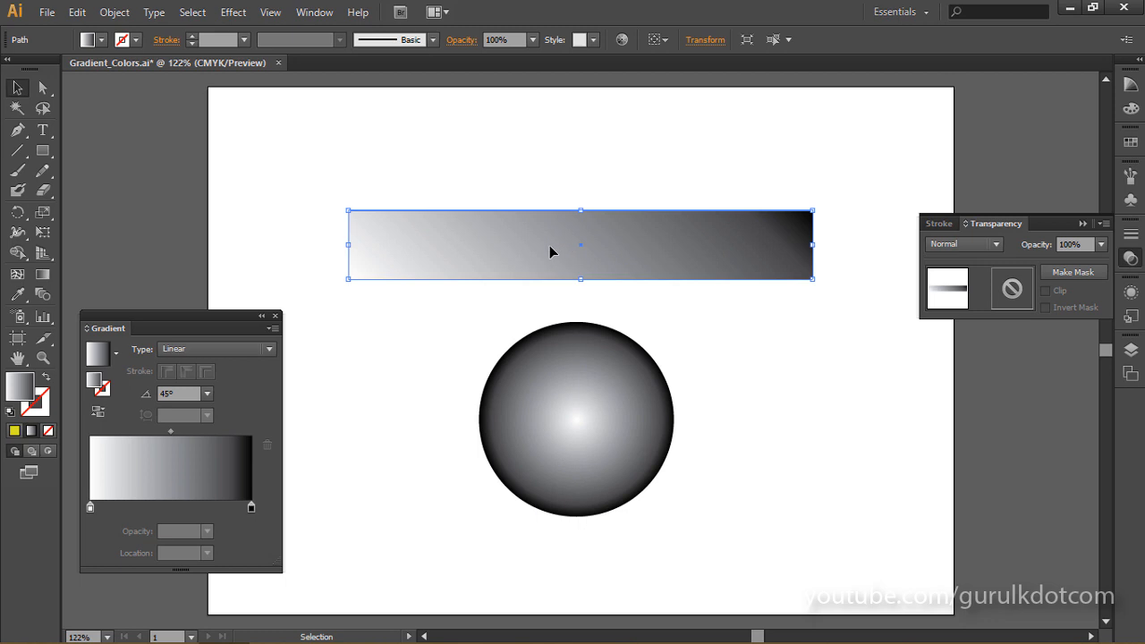
- Show the rectangle's gradient annotator with the Gradient tool and set the gradient angle to 0°
{"action": "left_click", "coordinate": [41, 280]}
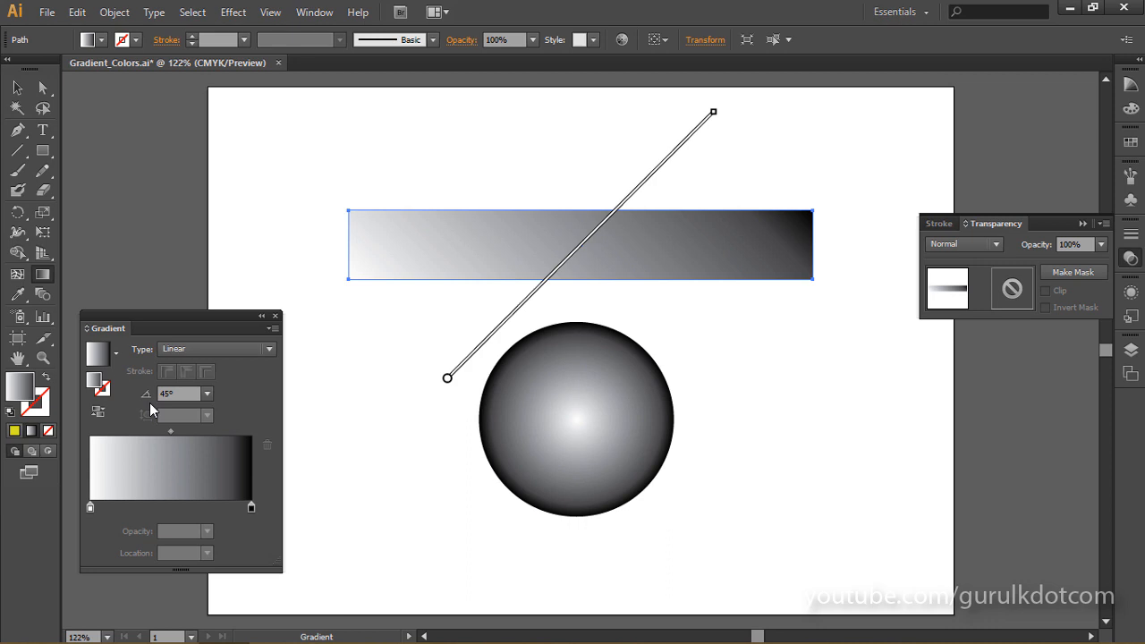
{"action": "mouse_move", "coordinate": [717, 118]}
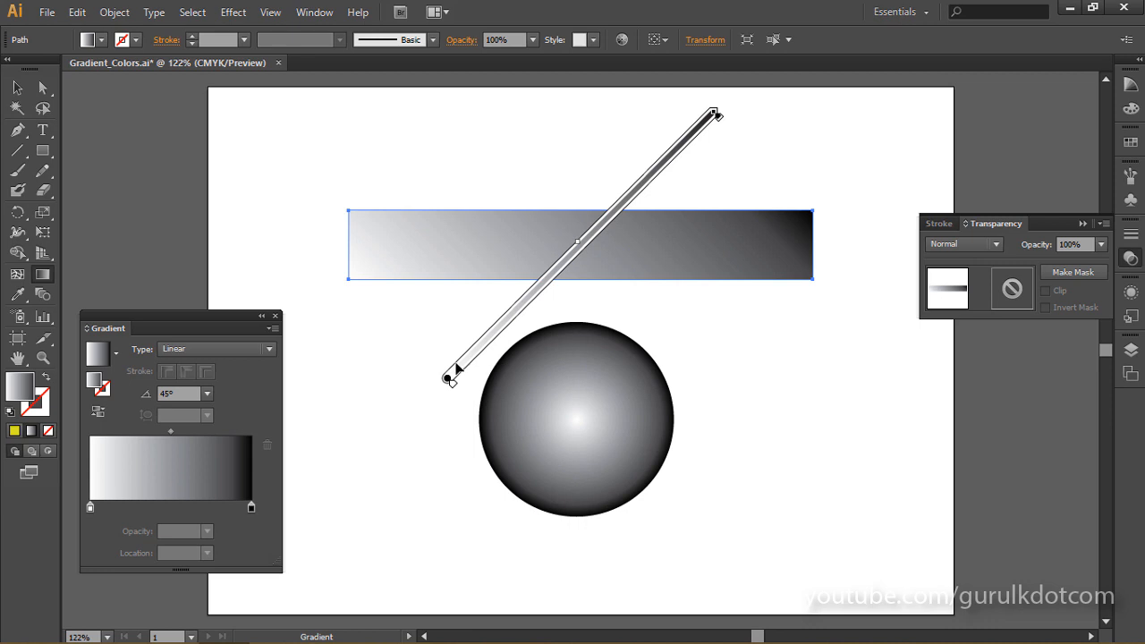
{"action": "left_click", "coordinate": [206, 393]}
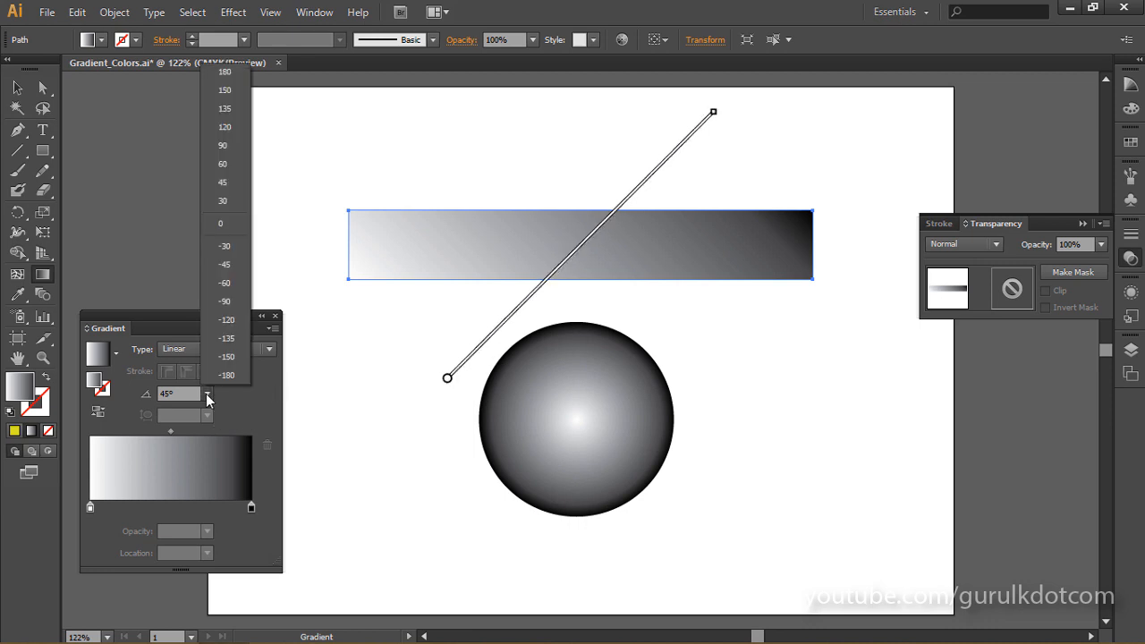
{"action": "left_click", "coordinate": [214, 230]}
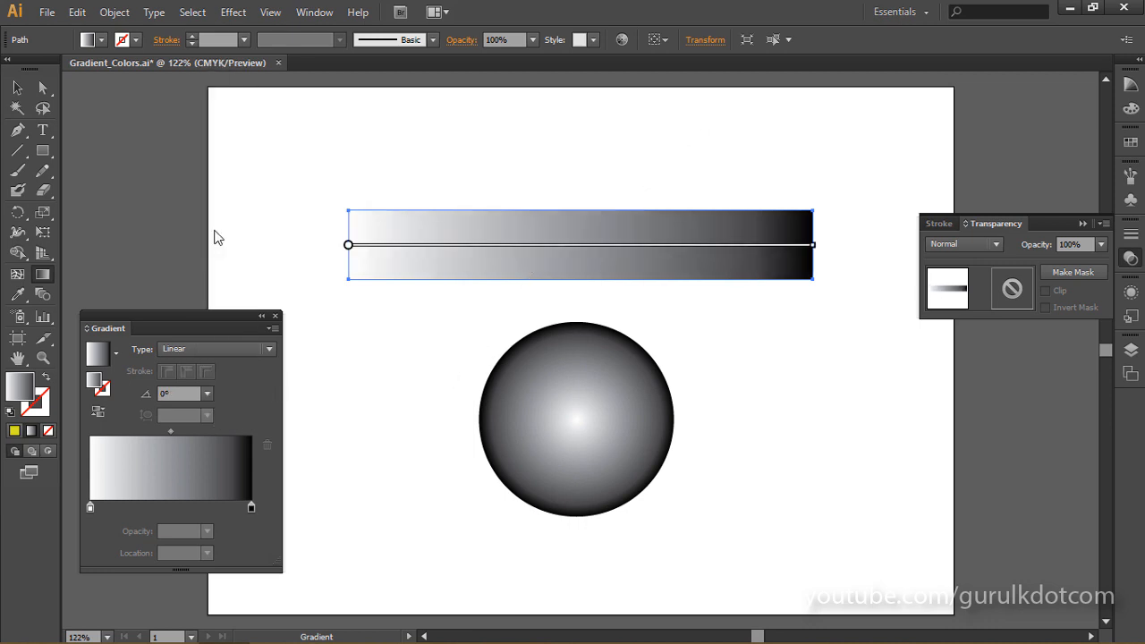
- Move the rectangle gradient's white stop inward to about 11% and its black stop inward from the opposite end
{"action": "mouse_move", "coordinate": [359, 254]}
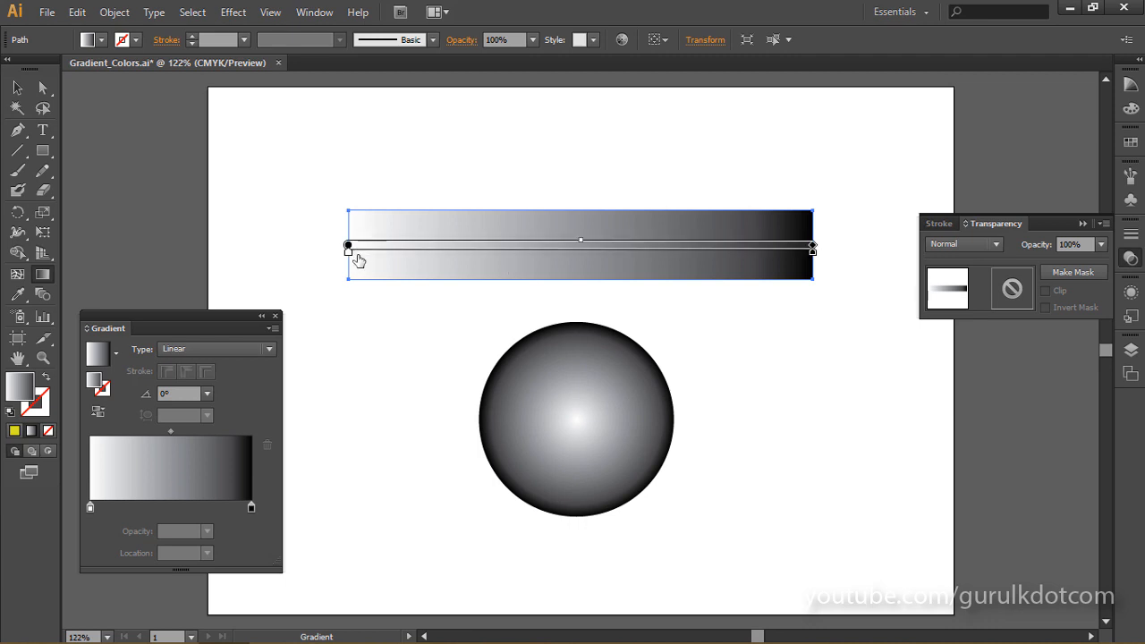
{"action": "mouse_move", "coordinate": [353, 258]}
{"action": "left_mouse_down"}
{"action": "mouse_move", "coordinate": [585, 267]}
{"action": "mouse_move", "coordinate": [401, 258]}
{"action": "left_mouse_up"}
{"action": "mouse_move", "coordinate": [587, 246]}
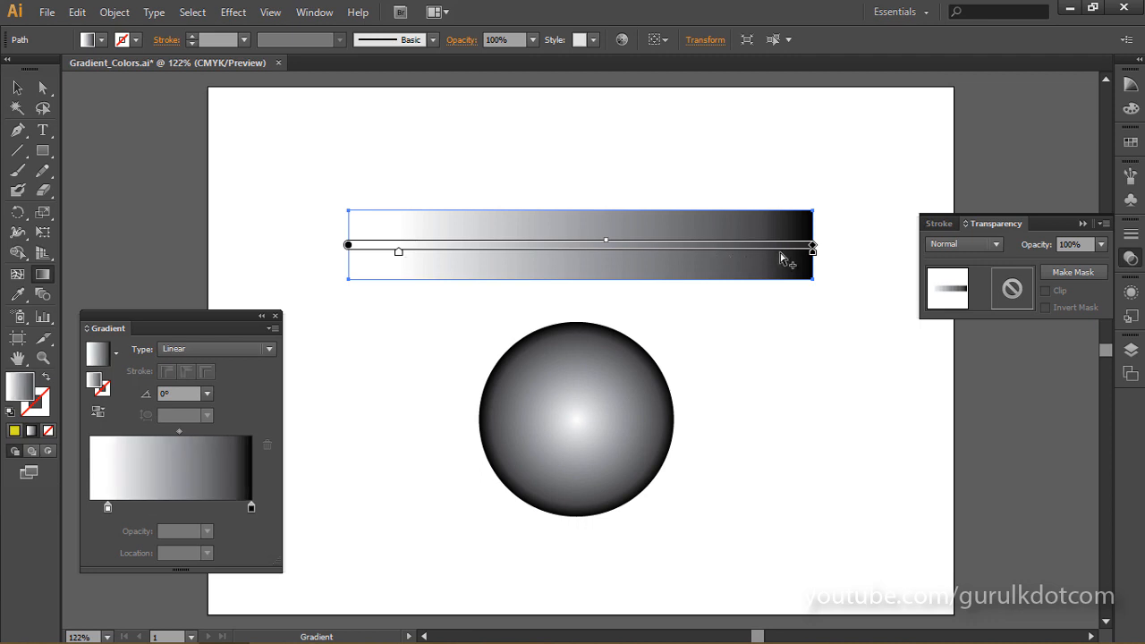
{"action": "left_click_drag", "start_coordinate": [816, 257], "coordinate": [717, 262]}
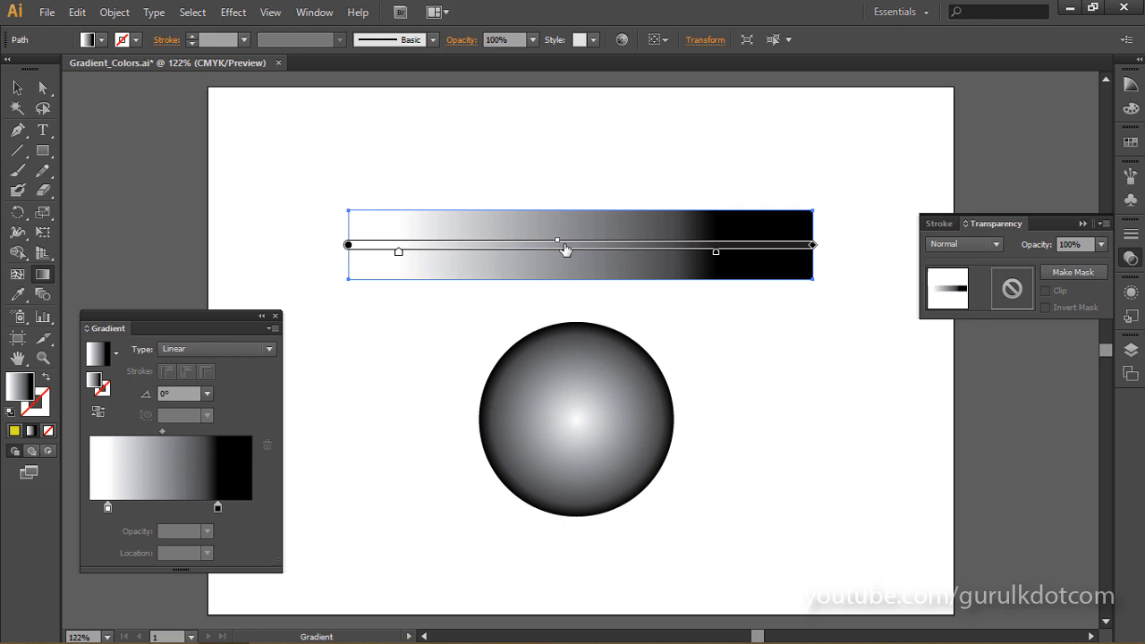
- Try shifting the rectangle gradient's midpoint toward the white stop, undo it, and set the midpoint location to about 41%
{"action": "left_click_drag", "start_coordinate": [565, 250], "coordinate": [539, 250]}
{"action": "key", "text": "ctrl+z"}
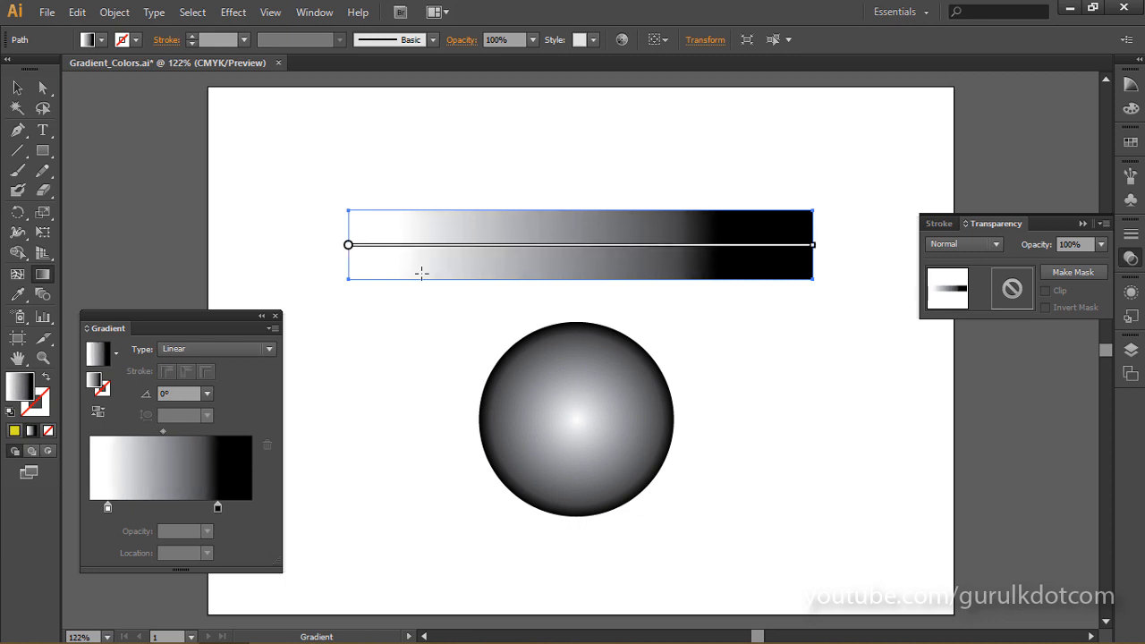
{"action": "left_click", "coordinate": [162, 429]}
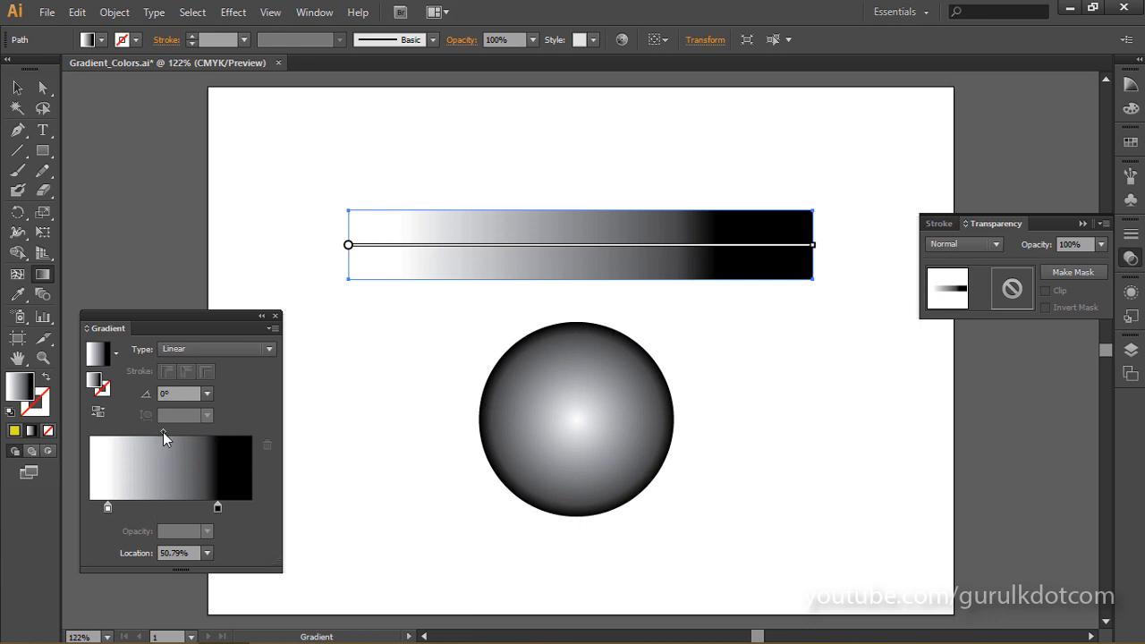
{"action": "mouse_move", "coordinate": [164, 431]}
{"action": "left_mouse_down"}
{"action": "mouse_move", "coordinate": [191, 431]}
{"action": "mouse_move", "coordinate": [154, 435]}
{"action": "left_mouse_up"}
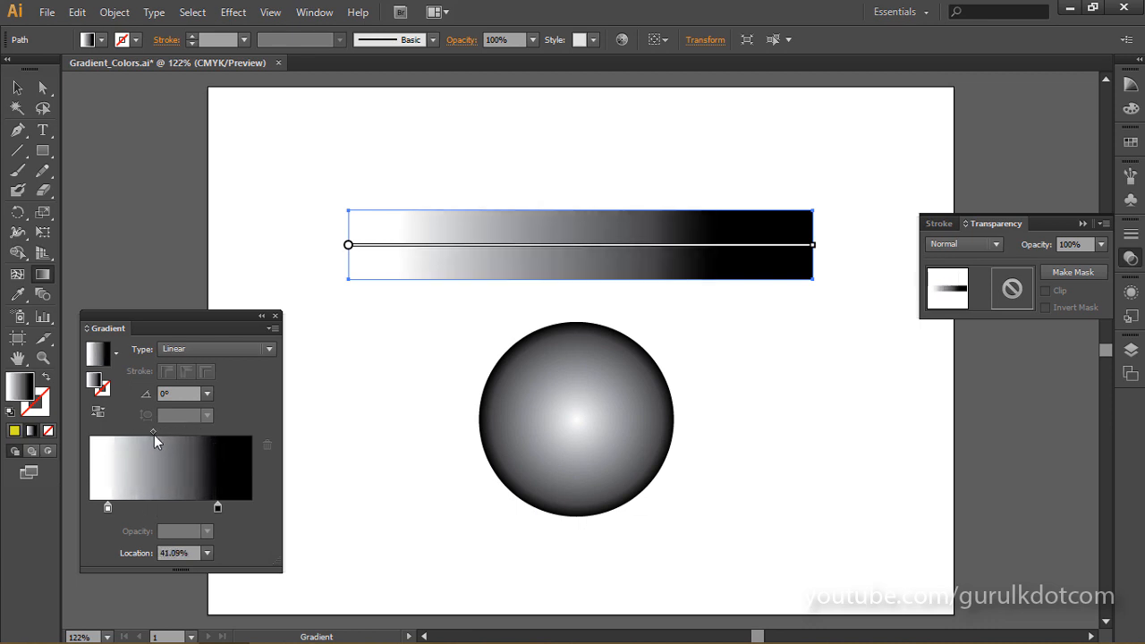
- Move the rectangle gradient's white stop back to 0% and its black stop out to 100%
{"action": "left_click", "coordinate": [107, 510]}
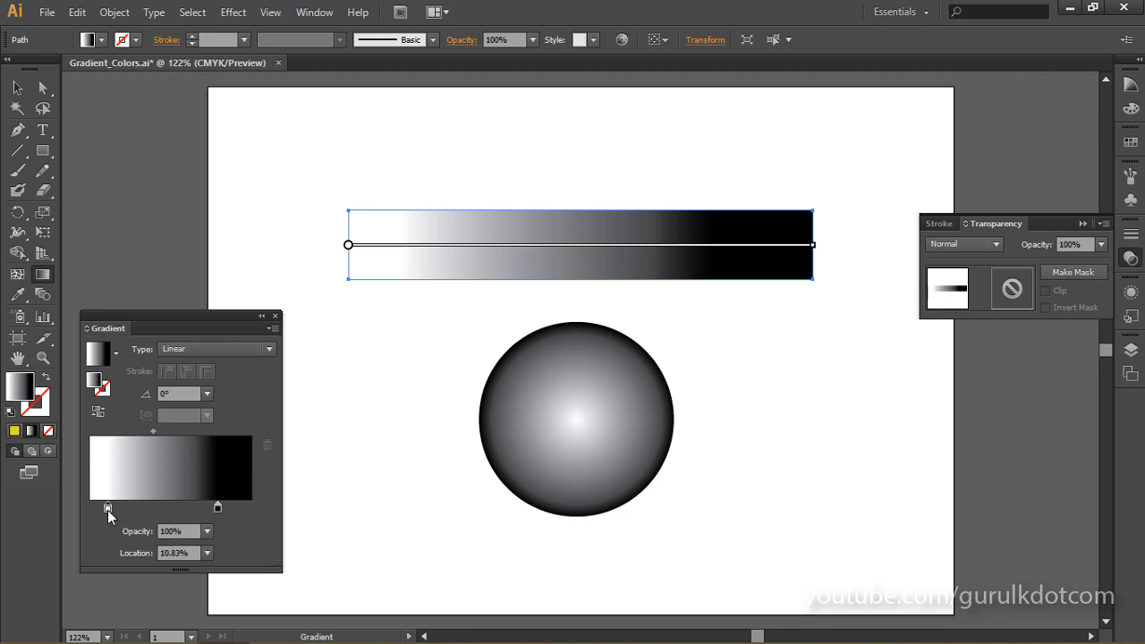
{"action": "left_click_drag", "start_coordinate": [107, 510], "coordinate": [89, 508]}
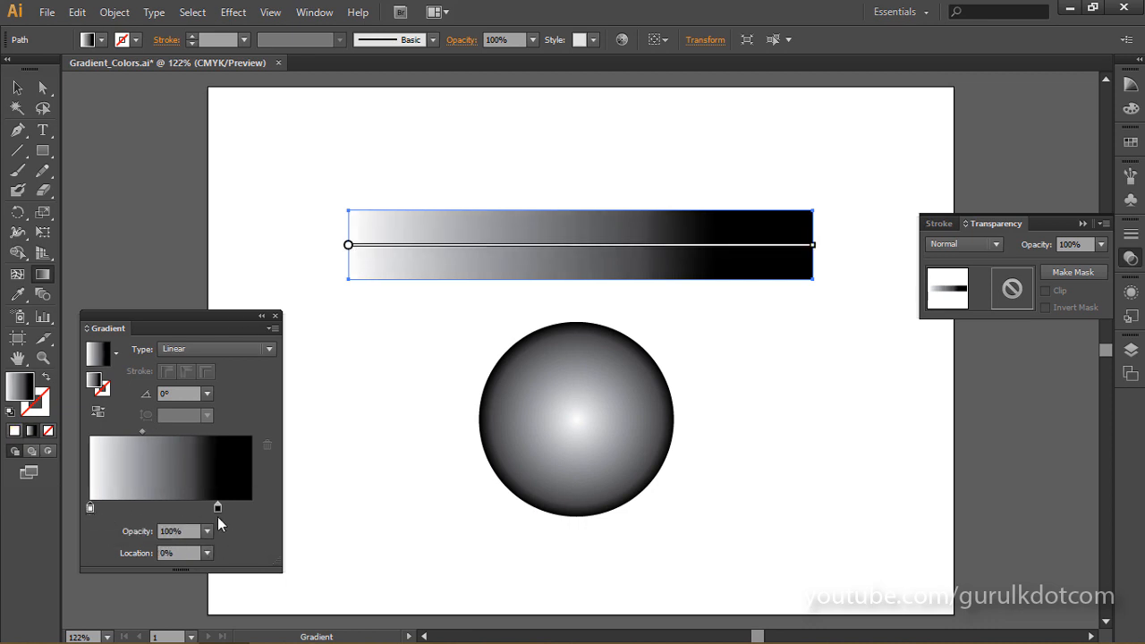
{"action": "left_click_drag", "start_coordinate": [217, 508], "coordinate": [252, 508]}
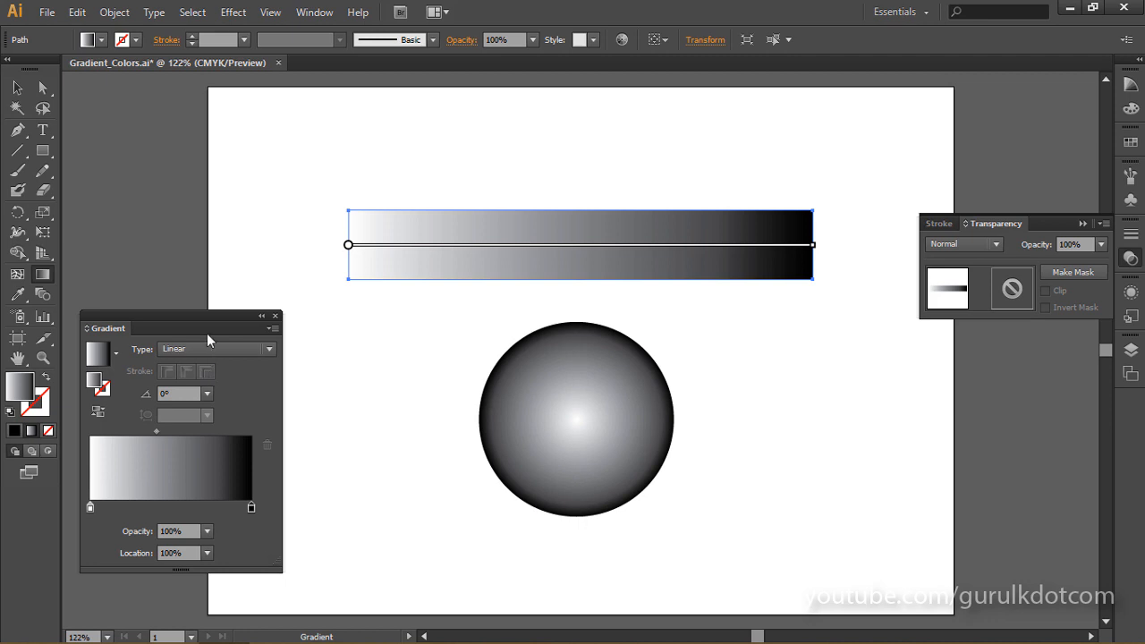
- Recolor the rectangle gradient's white stop with a light blue swatch
{"action": "left_click", "coordinate": [90, 510]}
{"action": "double_click", "coordinate": [90, 509]}
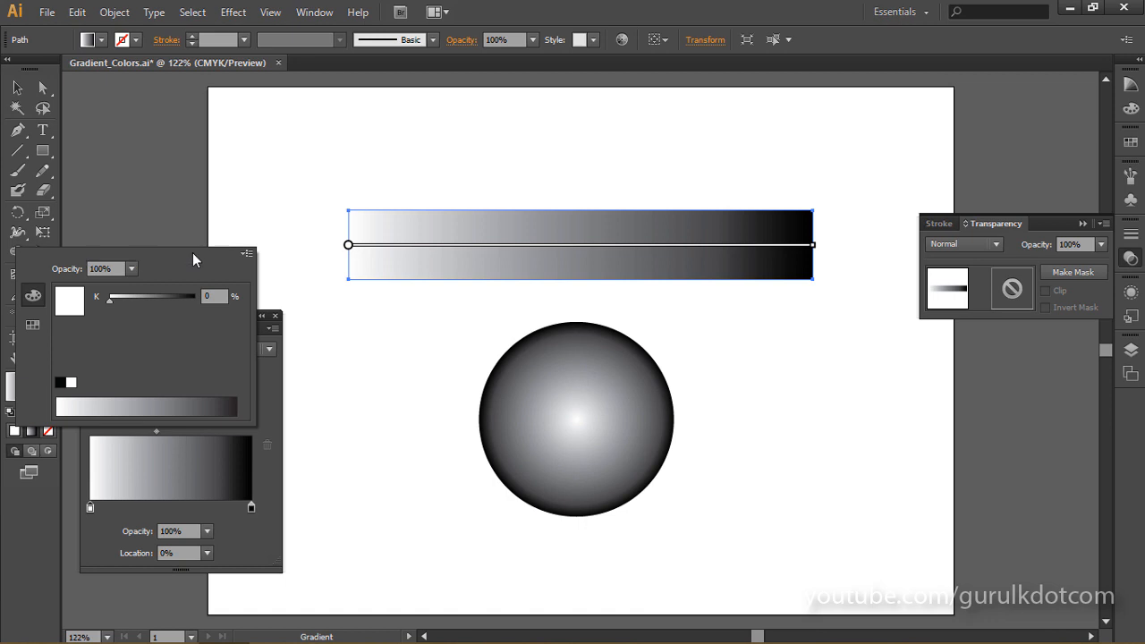
{"action": "left_click", "coordinate": [34, 327]}
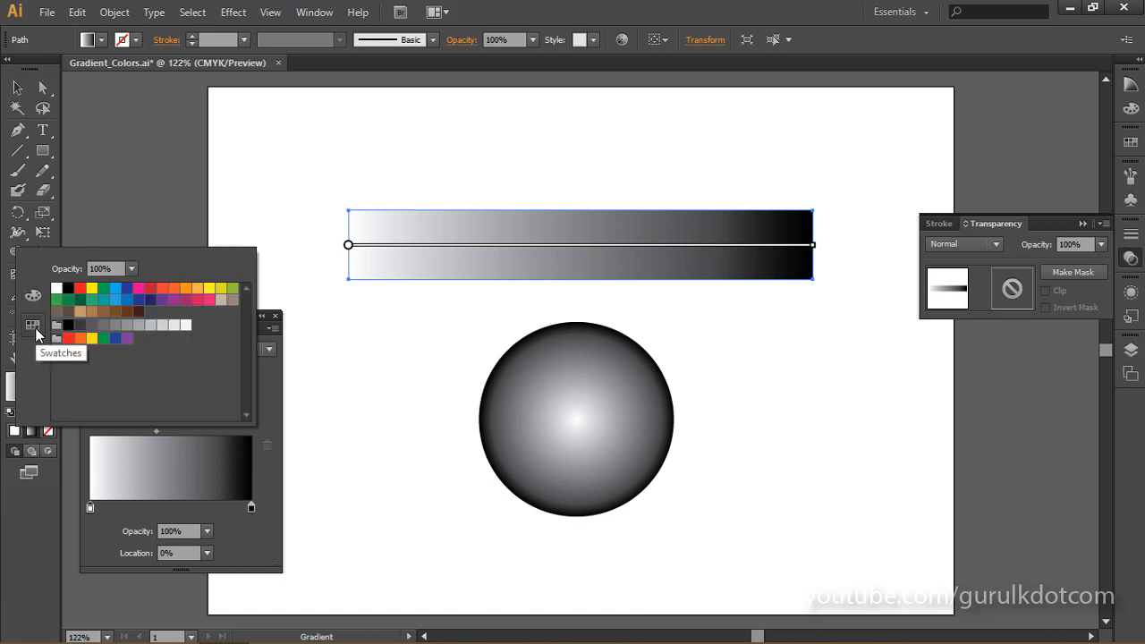
{"action": "left_click", "coordinate": [116, 300]}
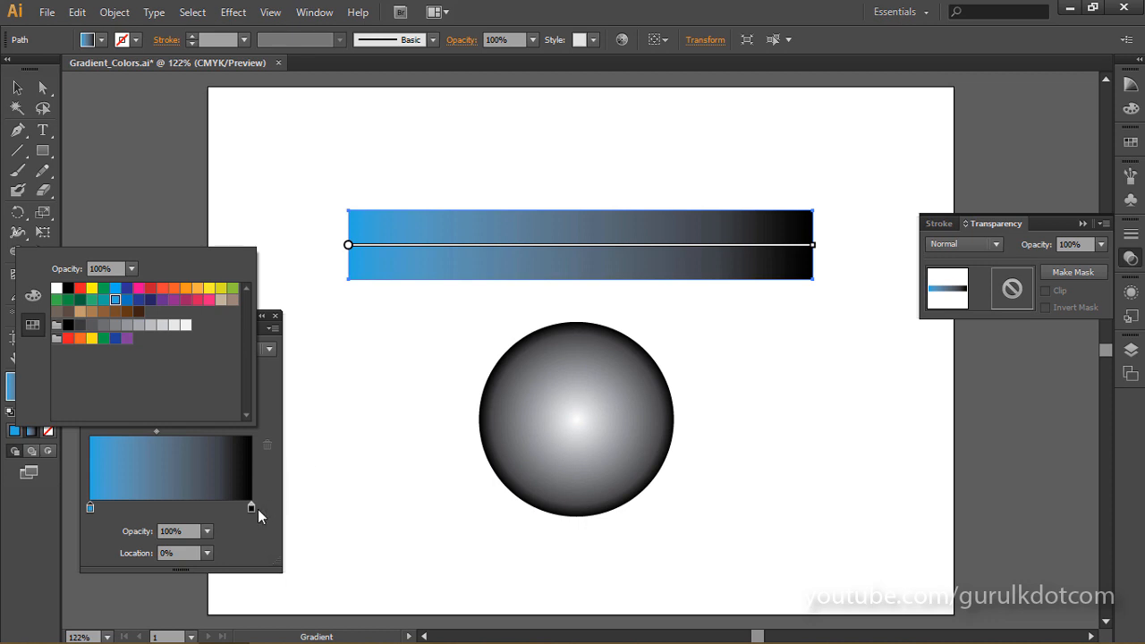
{"action": "key", "text": "Escape"}
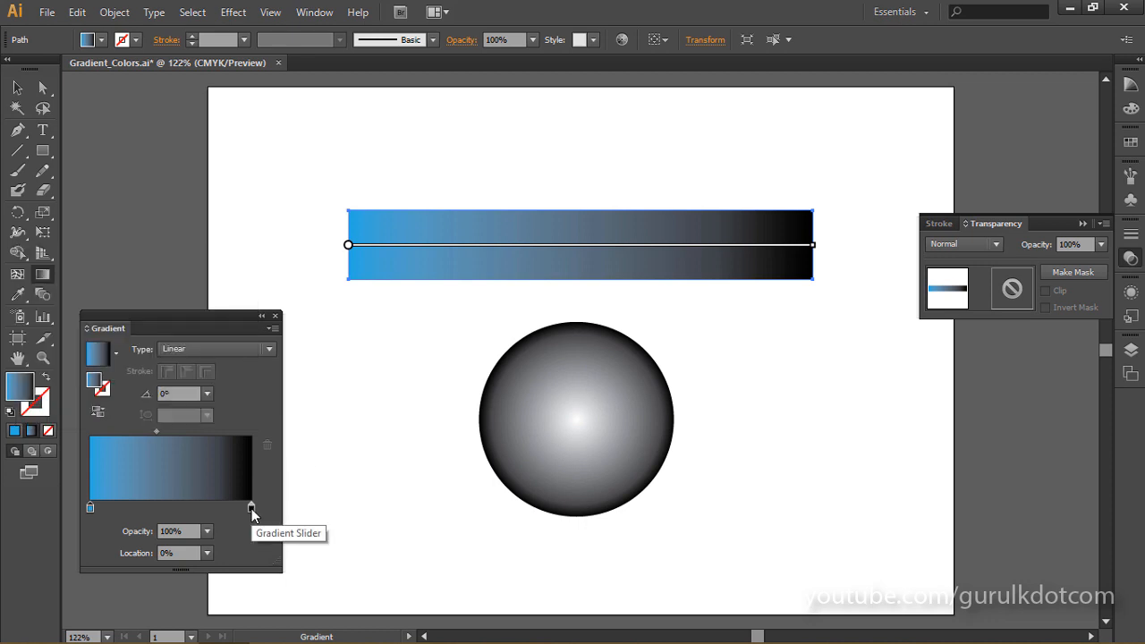
- Recolor the rectangle gradient's black stop with a darker blue swatch
{"action": "double_click", "coordinate": [251, 507]}
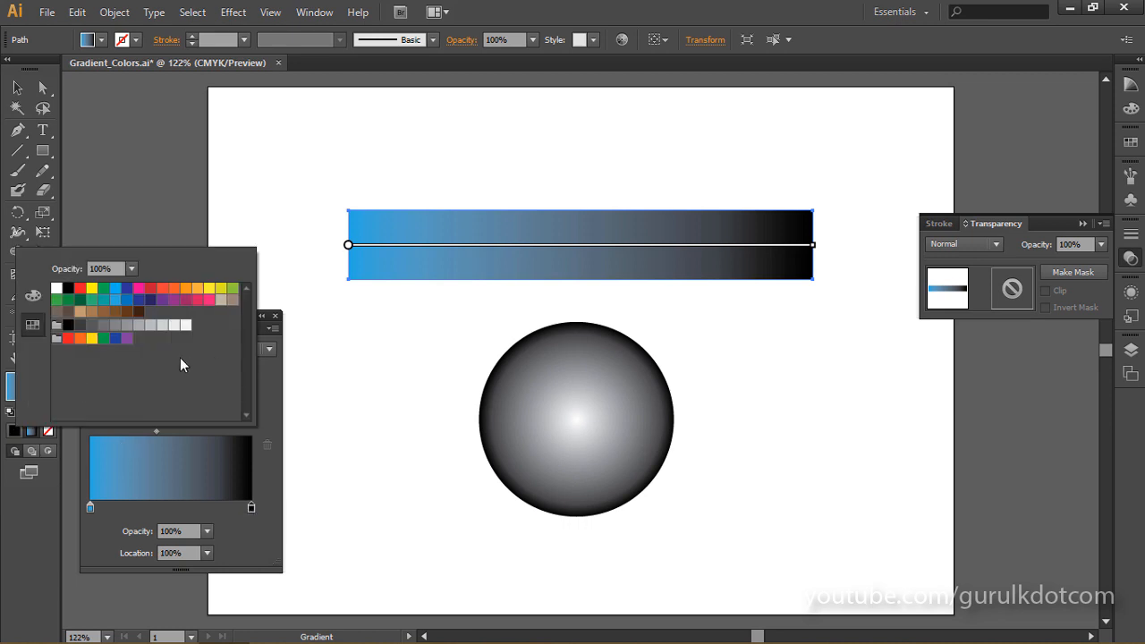
{"action": "left_click", "coordinate": [130, 301]}
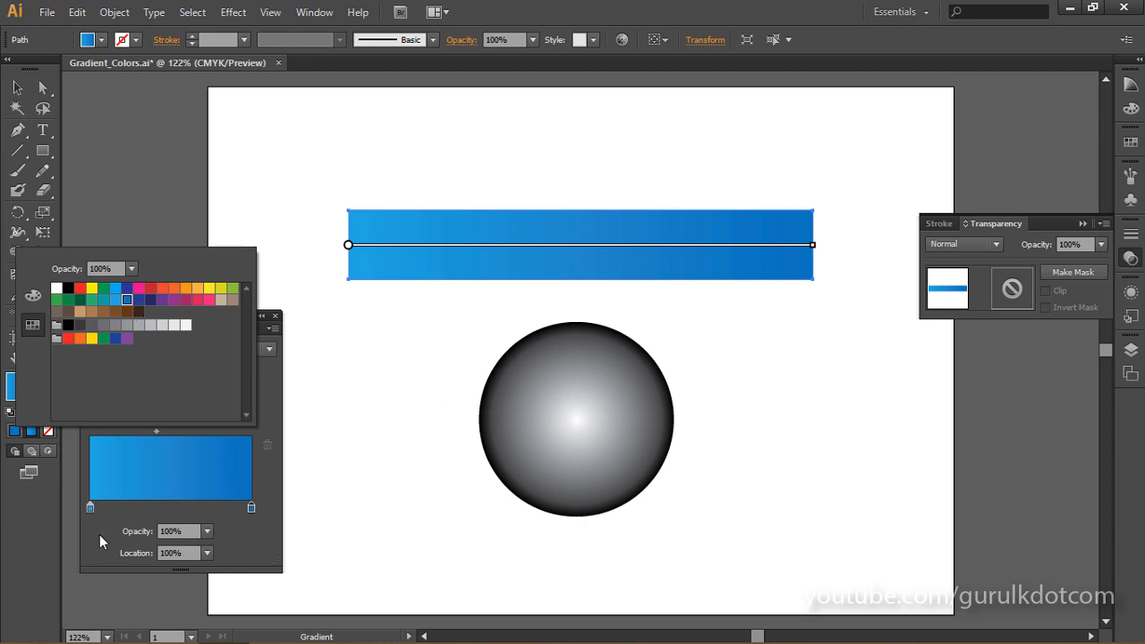
{"action": "left_click", "coordinate": [268, 415]}
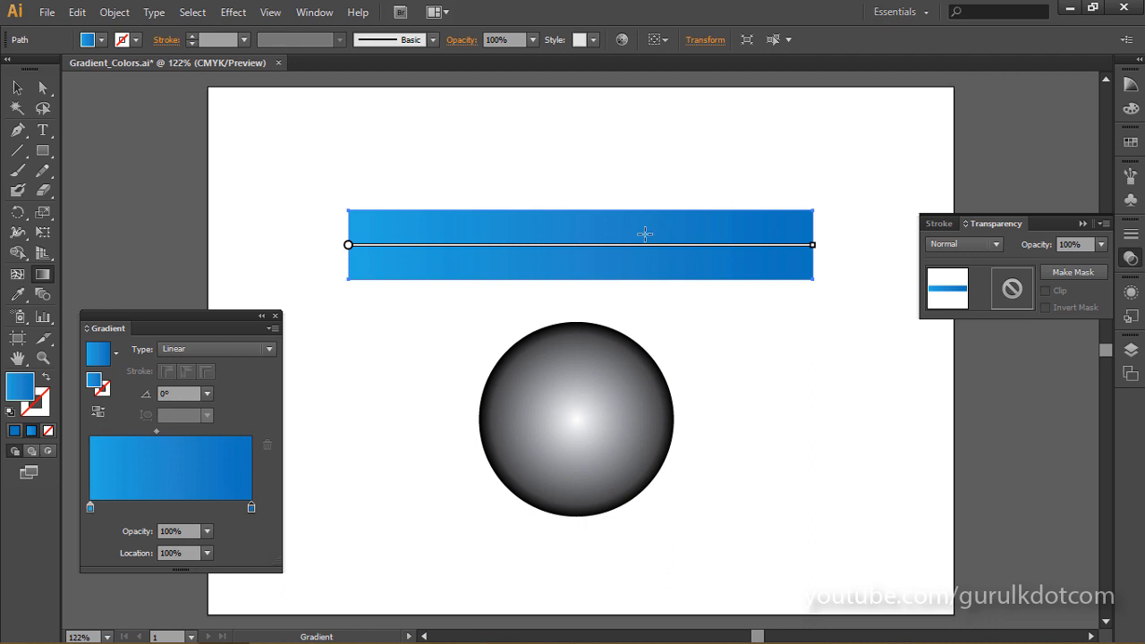
- Shorten the rectangle's gradient annotator from both ends so the blend covers only a short stretch near the rectangle's left side
{"action": "mouse_move", "coordinate": [358, 247]}
{"action": "mouse_move", "coordinate": [349, 248]}
{"action": "left_mouse_down"}
{"action": "mouse_move", "coordinate": [476, 244]}
{"action": "mouse_move", "coordinate": [485, 198]}
{"action": "mouse_move", "coordinate": [322, 240]}
{"action": "mouse_move", "coordinate": [366, 258]}
{"action": "mouse_move", "coordinate": [345, 245]}
{"action": "left_mouse_up"}
{"action": "left_click_drag", "start_coordinate": [812, 247], "coordinate": [484, 256]}
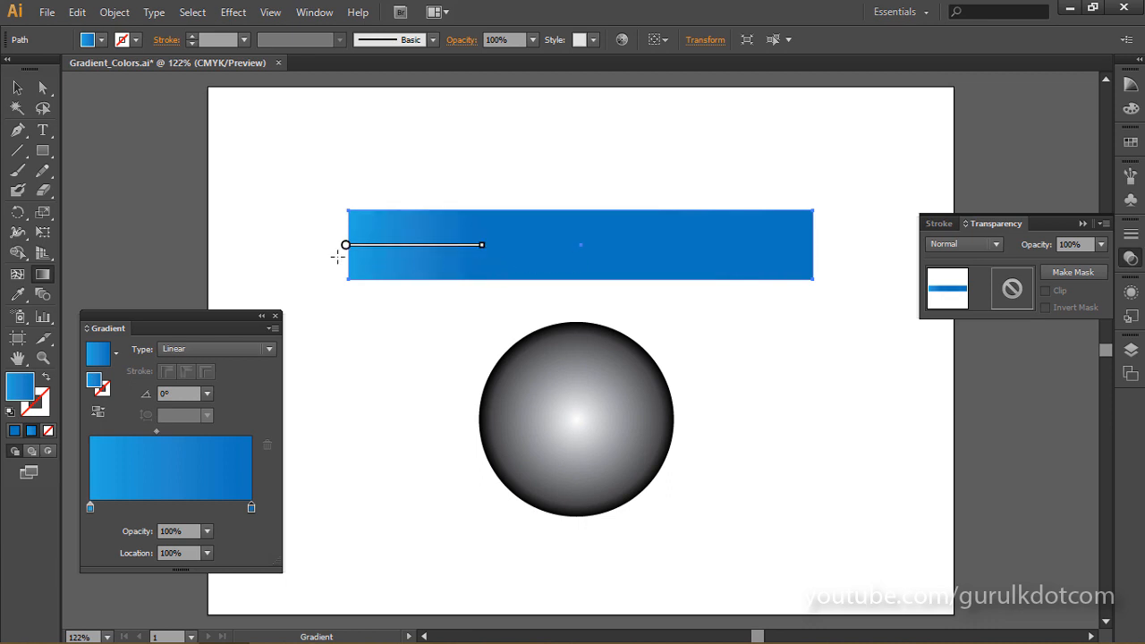
{"action": "left_click_drag", "start_coordinate": [483, 246], "coordinate": [454, 247]}
{"action": "left_click_drag", "start_coordinate": [345, 245], "coordinate": [393, 244]}
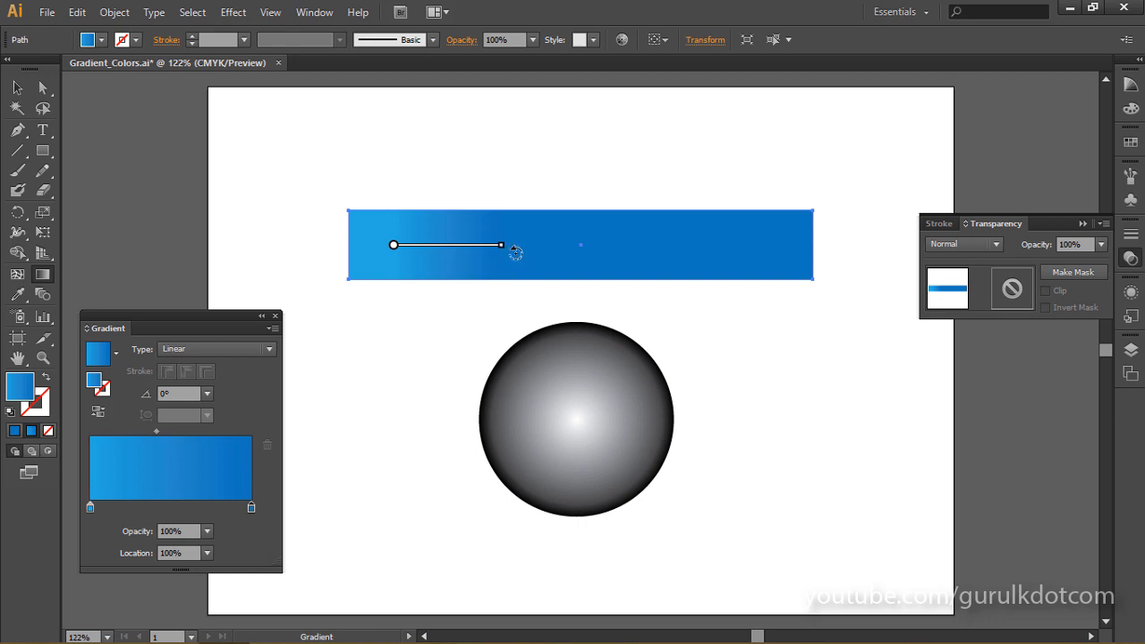
- Rotate the rectangle's gradient to 90° and span it from the rectangle's bottom edge to just above its top edge
{"action": "mouse_move", "coordinate": [515, 253]}
{"action": "left_mouse_down"}
{"action": "mouse_move", "coordinate": [509, 209]}
{"action": "mouse_move", "coordinate": [474, 154]}
{"action": "mouse_move", "coordinate": [396, 191]}
{"action": "mouse_move", "coordinate": [438, 203]}
{"action": "mouse_move", "coordinate": [409, 179]}
{"action": "left_mouse_up"}
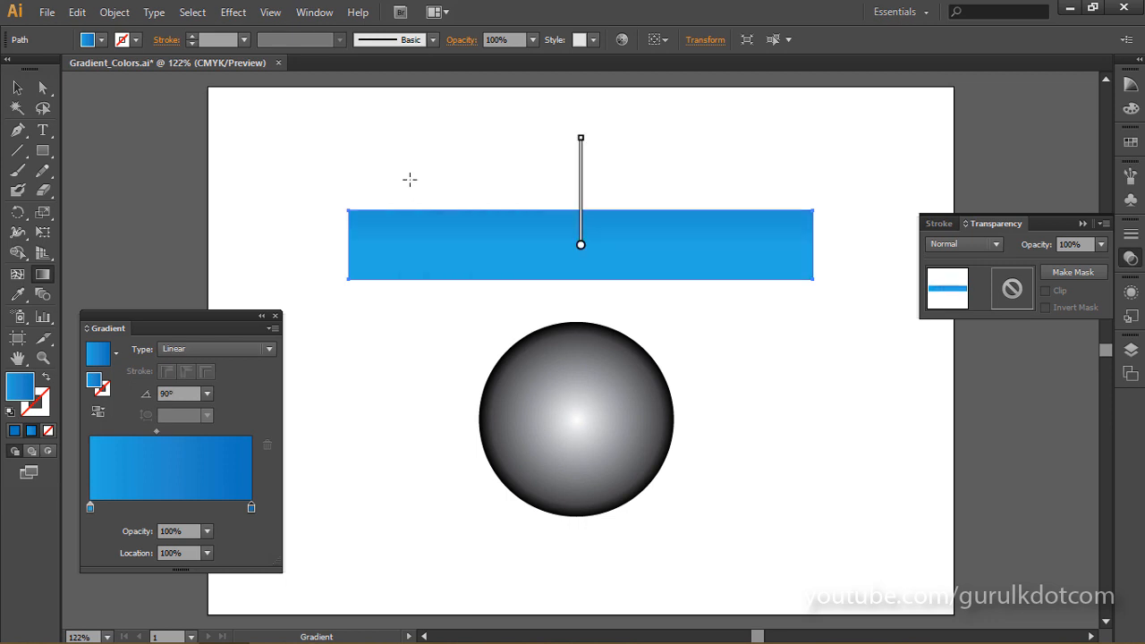
{"action": "mouse_move", "coordinate": [585, 165]}
{"action": "left_click_drag", "start_coordinate": [585, 165], "coordinate": [580, 210]}
{"action": "left_click_drag", "start_coordinate": [580, 293], "coordinate": [581, 281]}
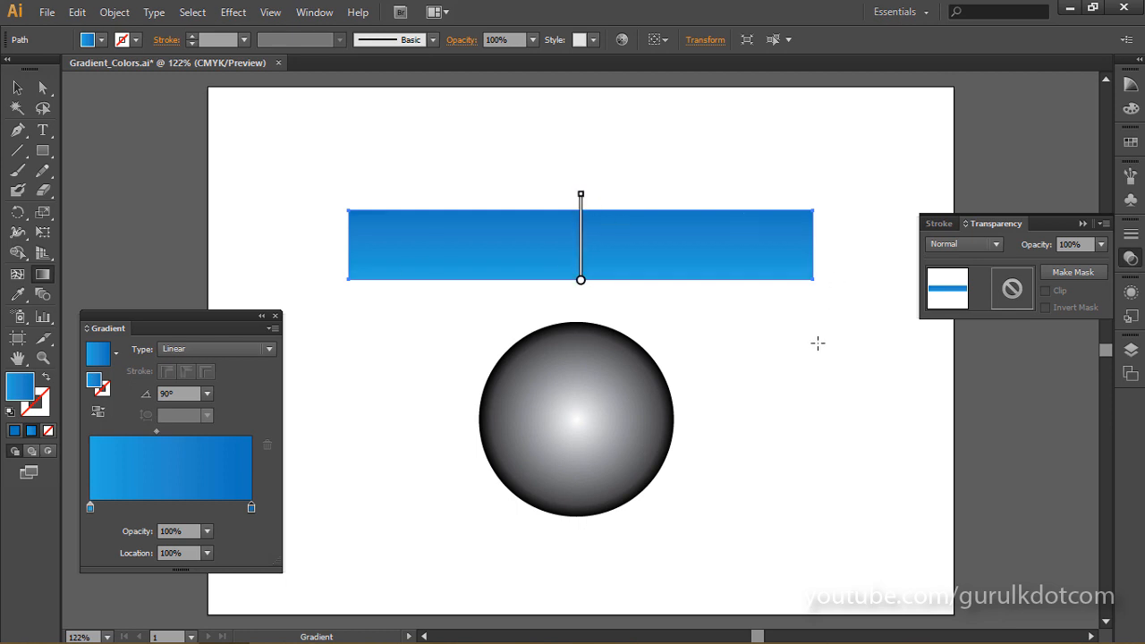
- Switch to the Selection tool and save the rectangle's blue gradient fill as a new swatch
{"action": "left_click", "coordinate": [17, 87]}
{"action": "left_click", "coordinate": [821, 347]}
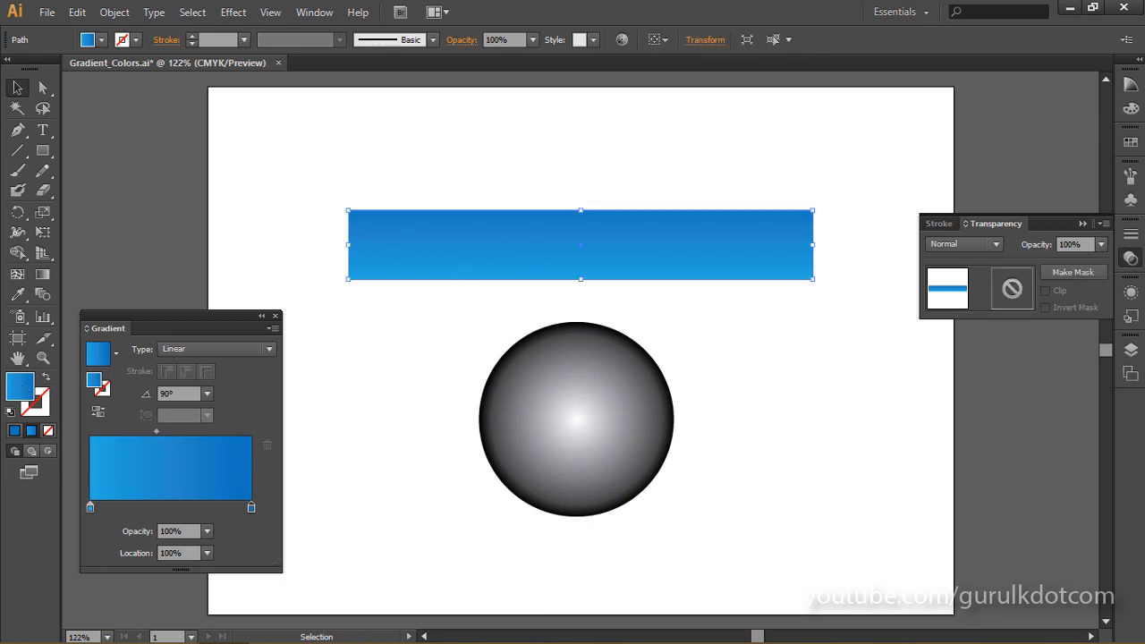
{"action": "left_click", "coordinate": [1131, 141]}
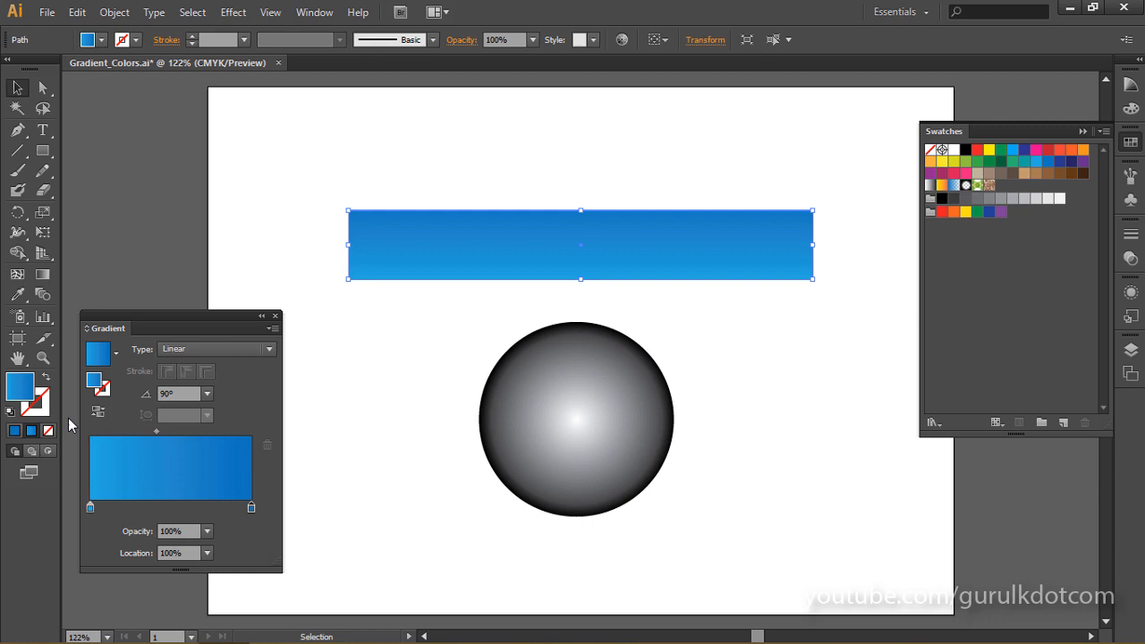
{"action": "left_click_drag", "start_coordinate": [20, 387], "coordinate": [975, 235]}
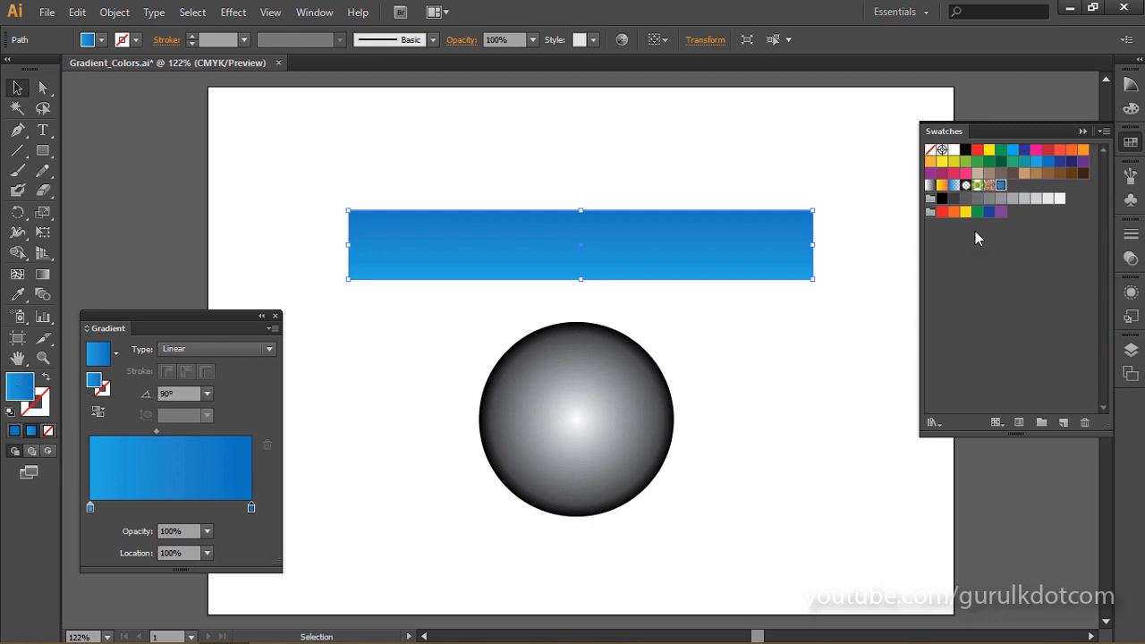
- Apply the saved blue gradient swatch to the circle and change its gradient type to Radial
{"action": "left_click", "coordinate": [598, 403]}
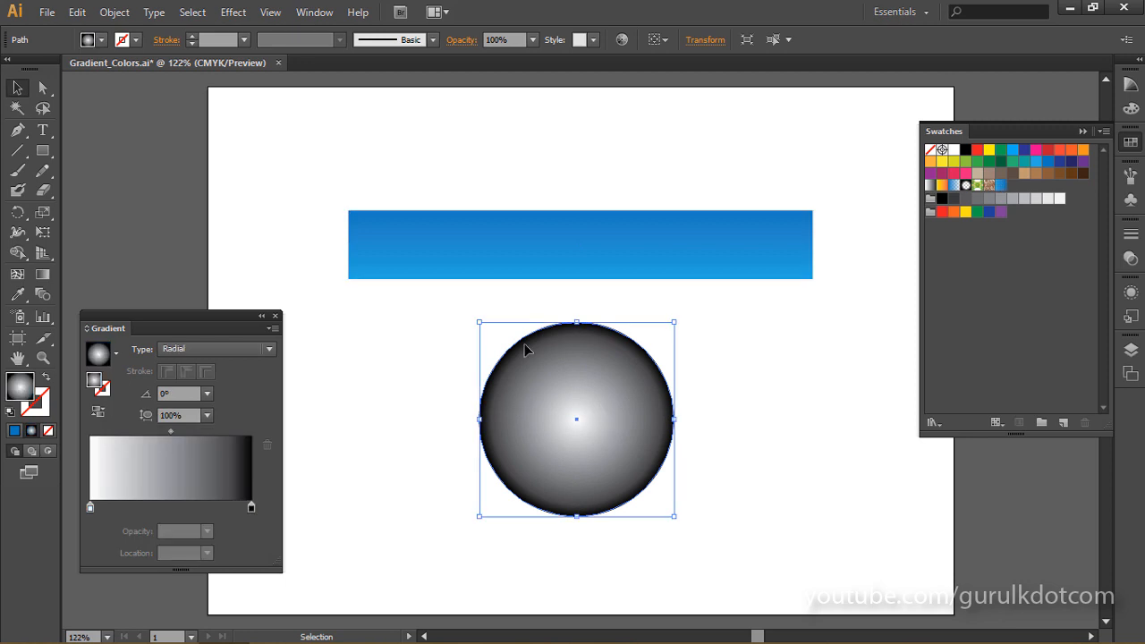
{"action": "left_click", "coordinate": [1000, 186]}
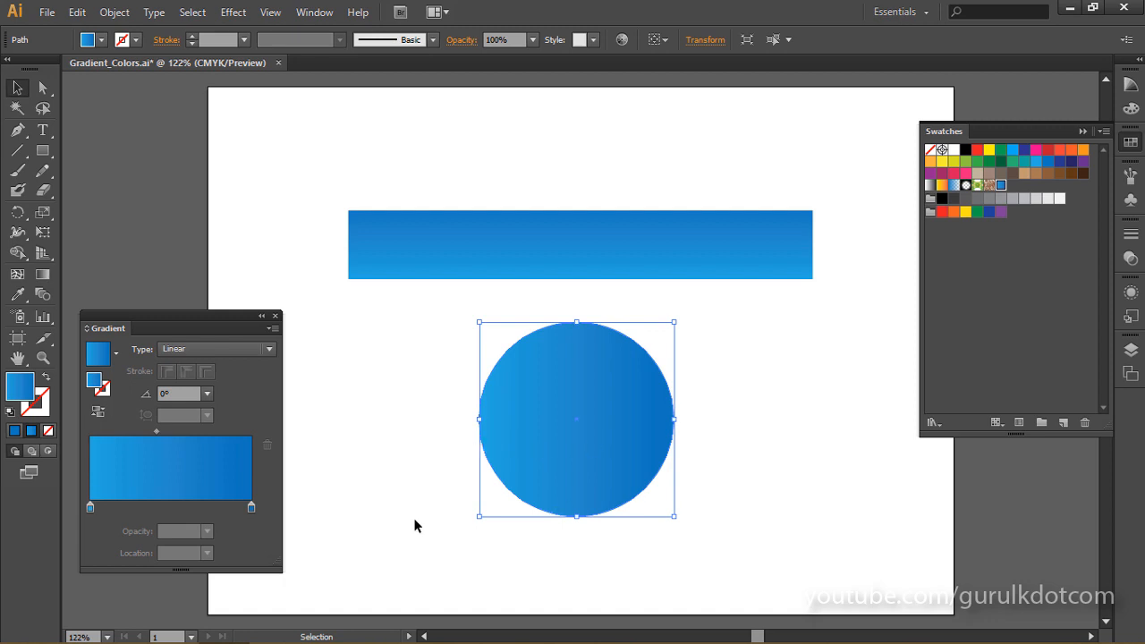
{"action": "left_click", "coordinate": [254, 348]}
{"action": "left_click", "coordinate": [181, 383]}
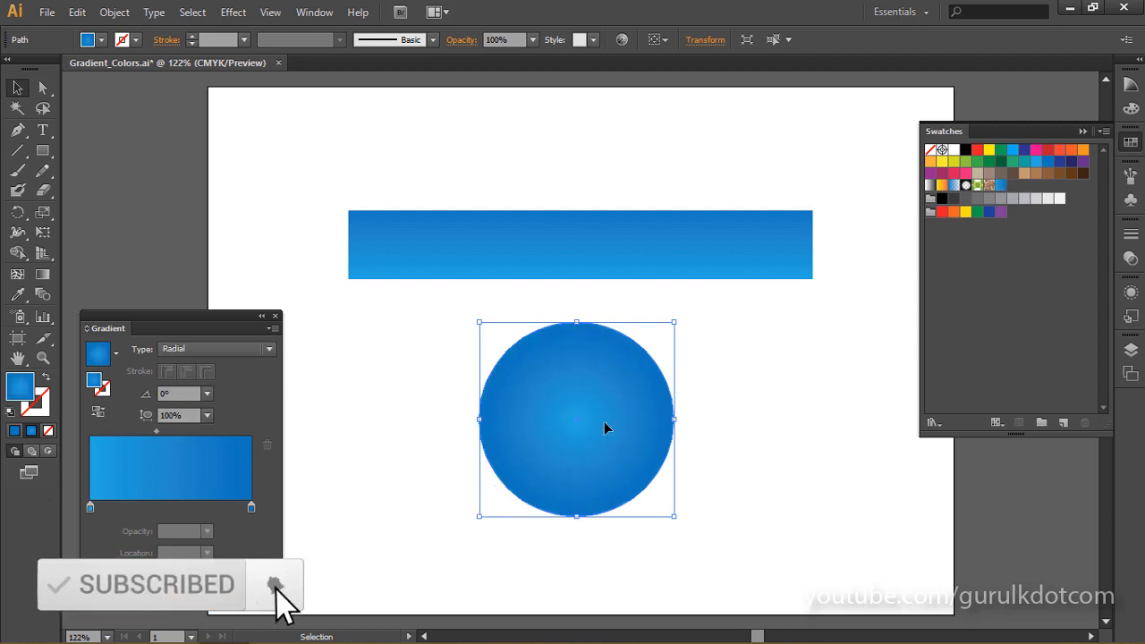
- Try aspect ratios of 200%, 80% and 400% on the circle's radial gradient, and set it back to 100%
{"action": "left_click", "coordinate": [207, 415]}
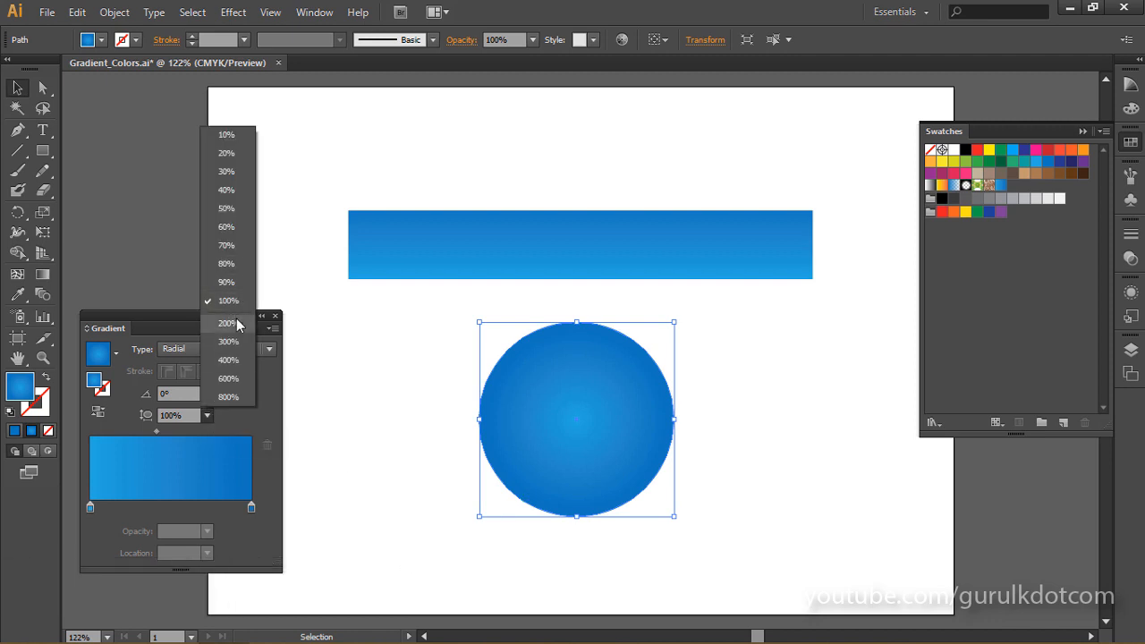
{"action": "left_click", "coordinate": [228, 323]}
{"action": "left_click", "coordinate": [208, 415]}
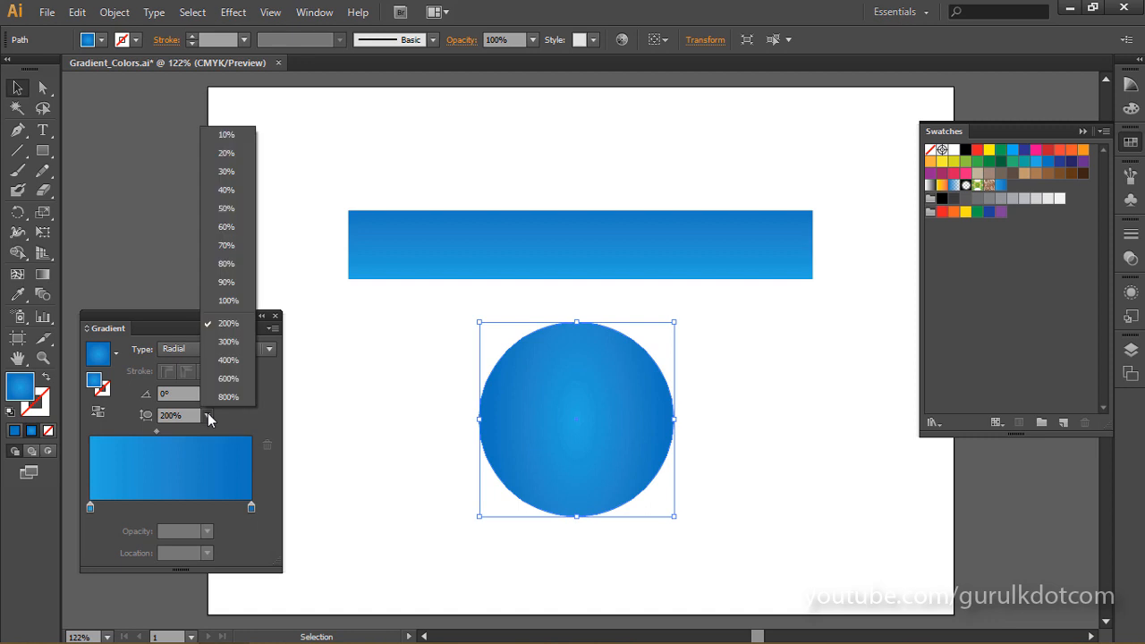
{"action": "left_click", "coordinate": [238, 270]}
{"action": "left_click", "coordinate": [208, 415]}
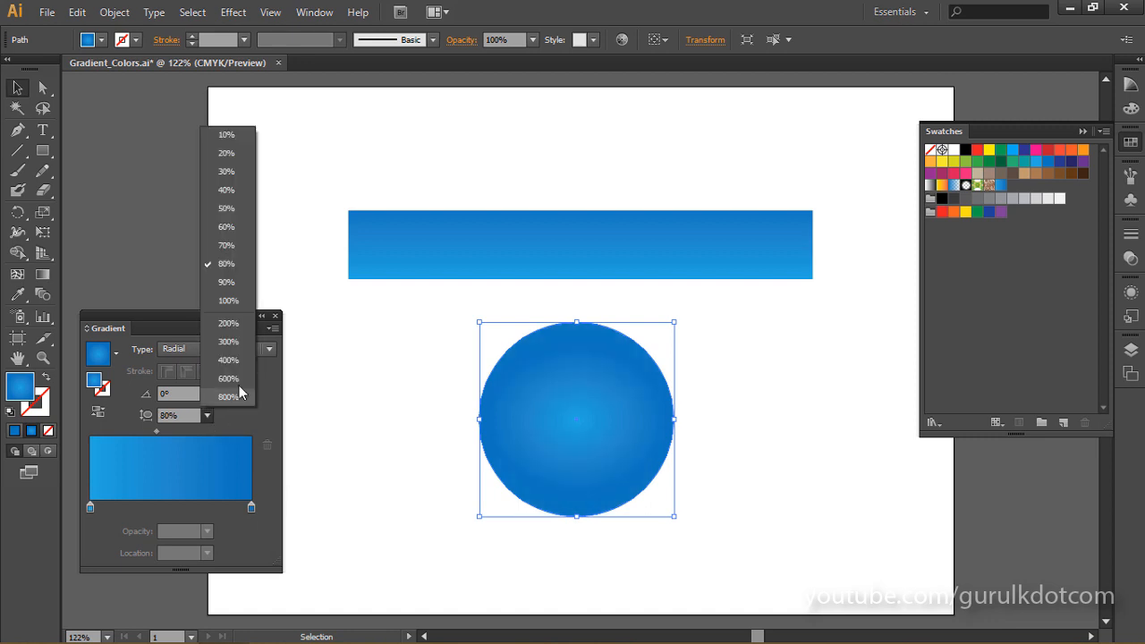
{"action": "left_click", "coordinate": [228, 360]}
{"action": "left_click", "coordinate": [208, 415]}
{"action": "left_click", "coordinate": [234, 301]}
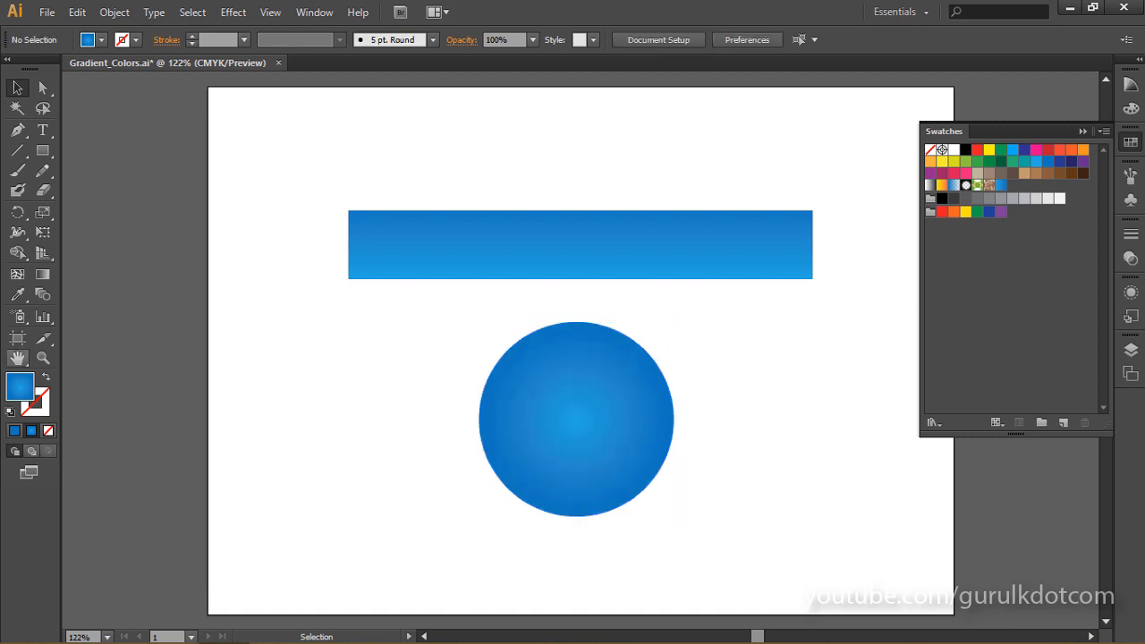